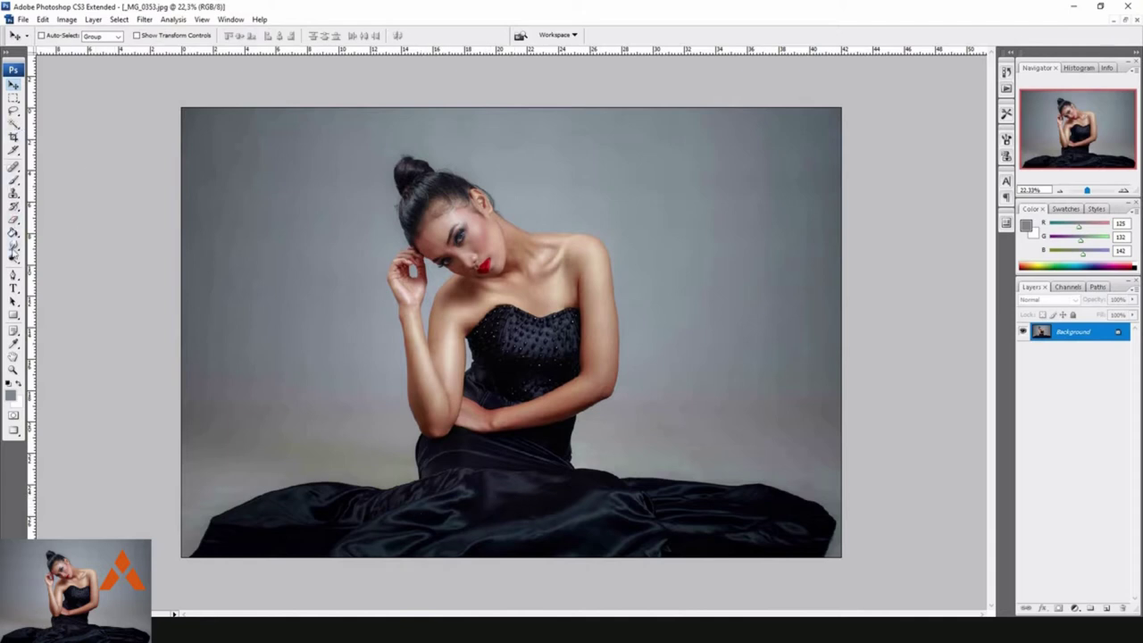
Select the black dress with the Magic Wand and grow the selection once
click(14, 126)
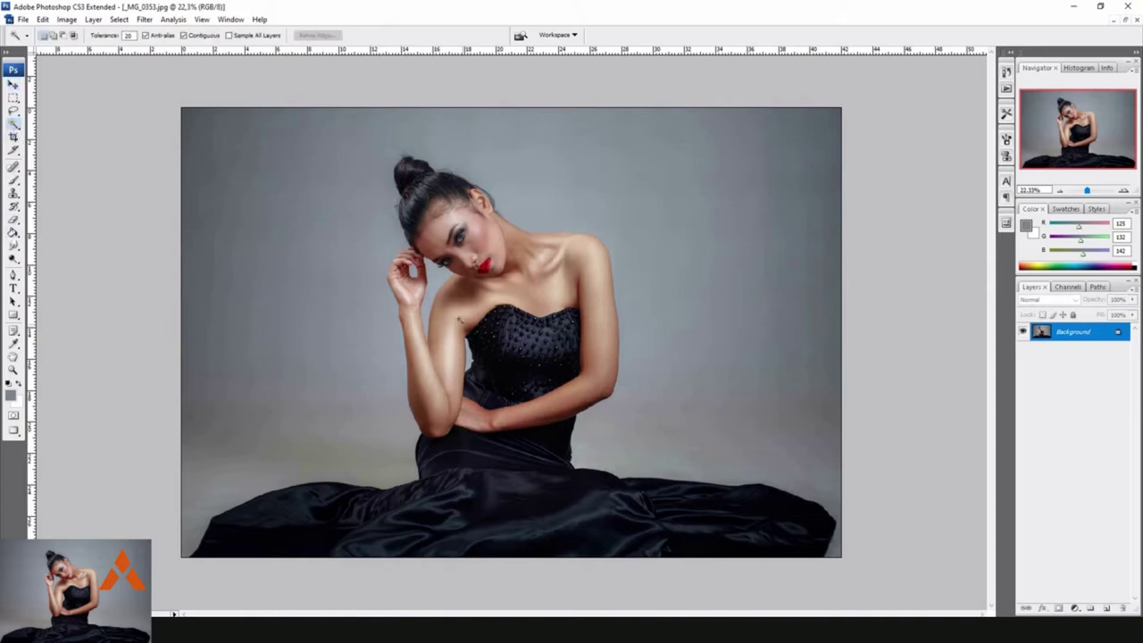
click(502, 346)
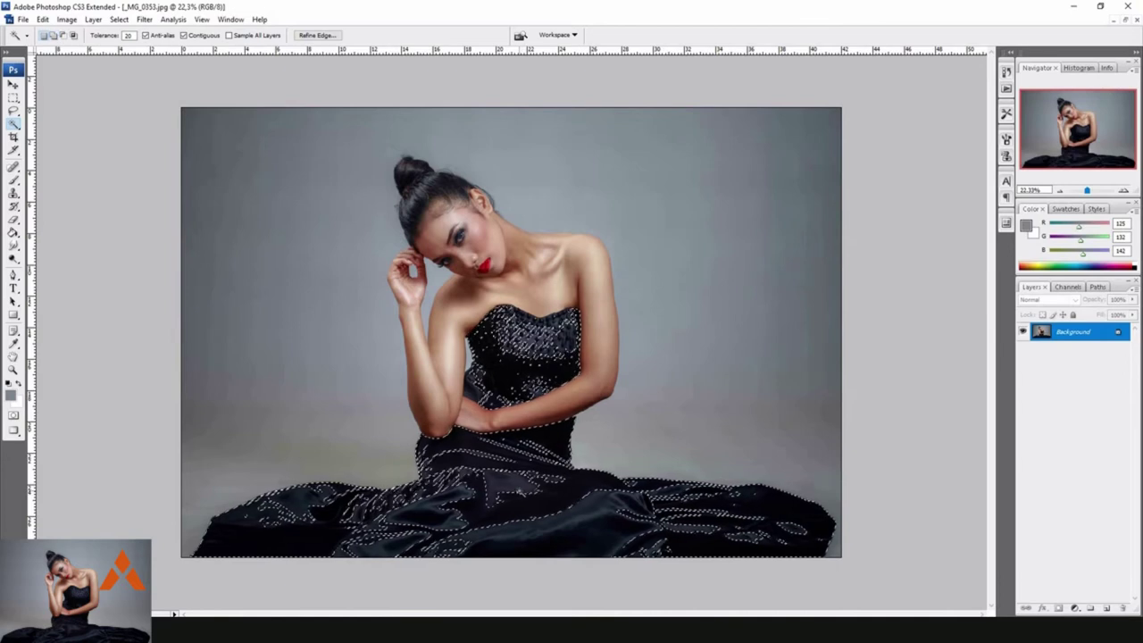
right_click(589, 523)
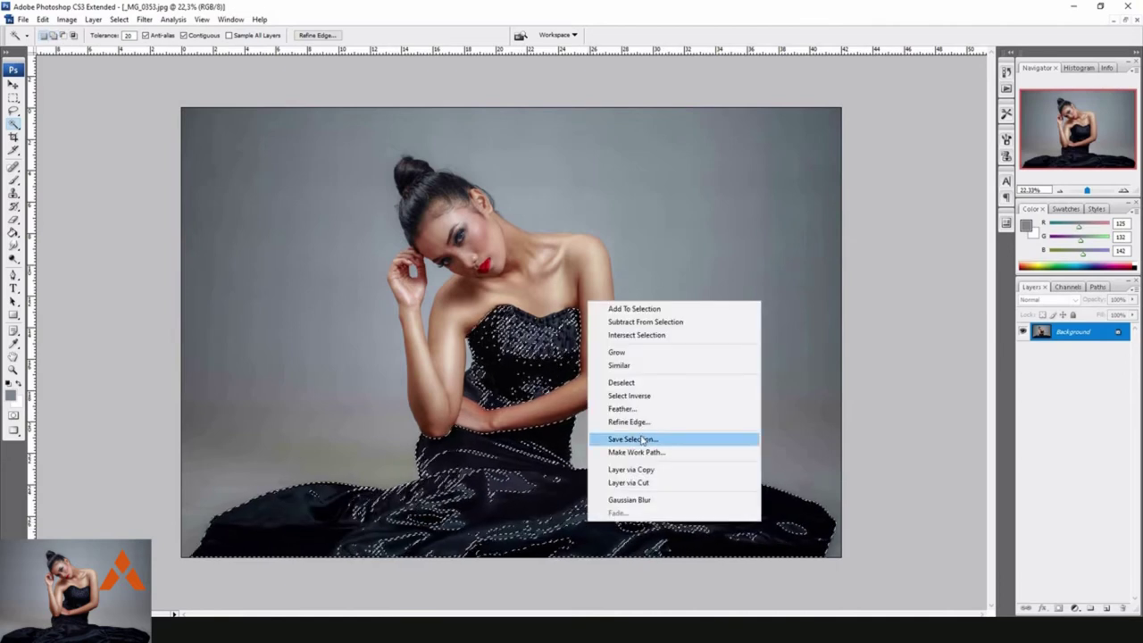
click(625, 351)
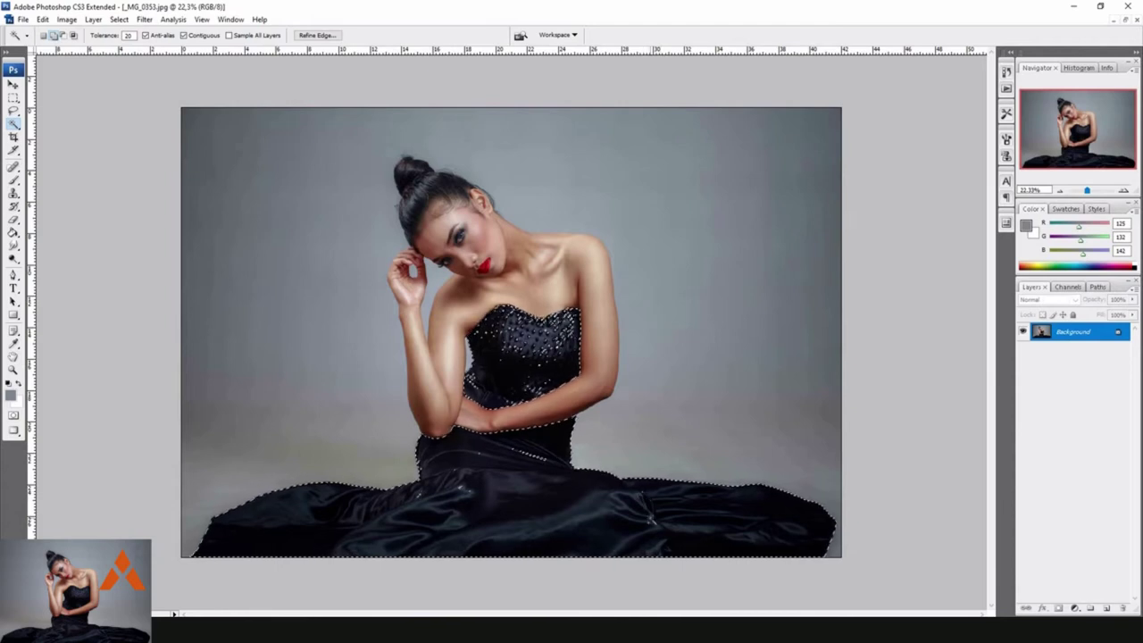
key(ctrl+plus)
key(ctrl+plus)
key(ctrl+plus)
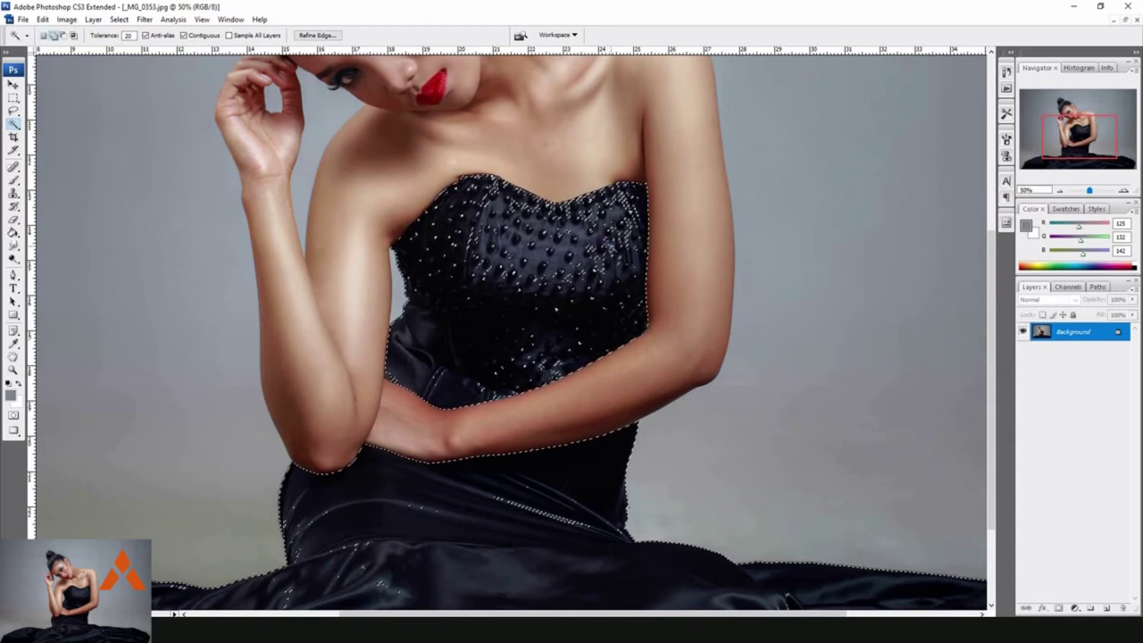
Grow the dress selection twice more and check its edges around the bodice
right_click(586, 250)
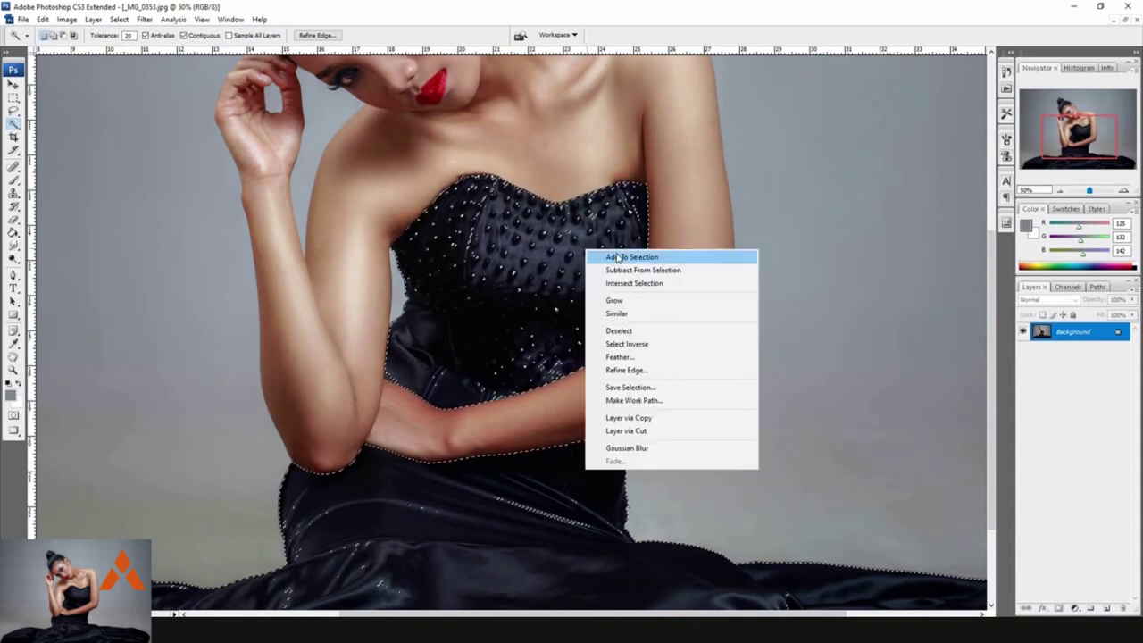
click(617, 300)
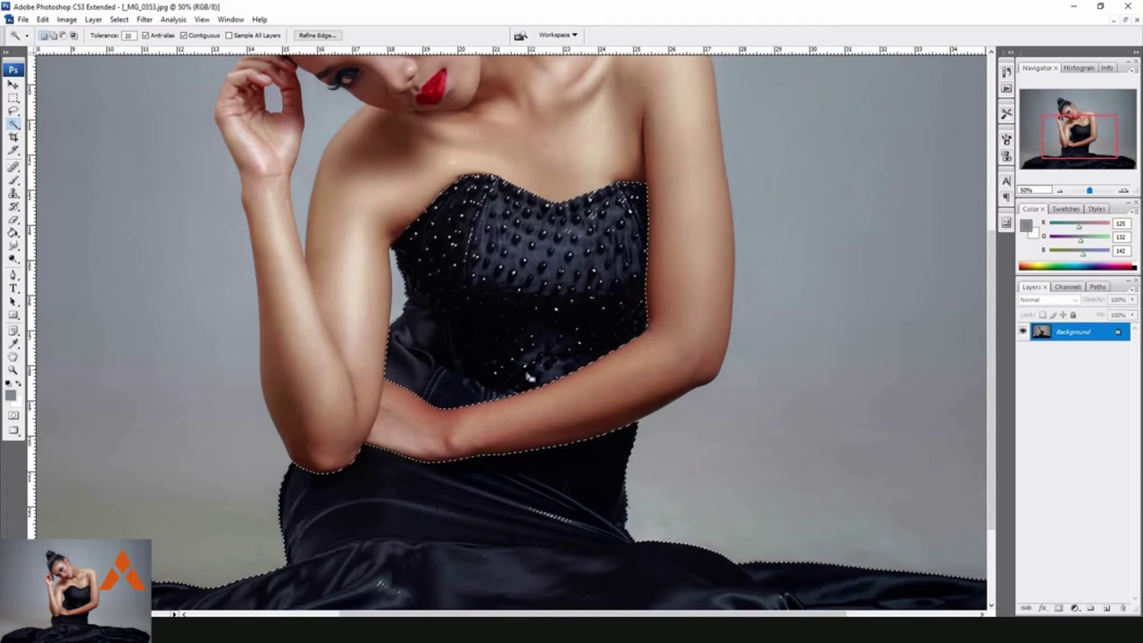
scroll(536, 357, up, 5)
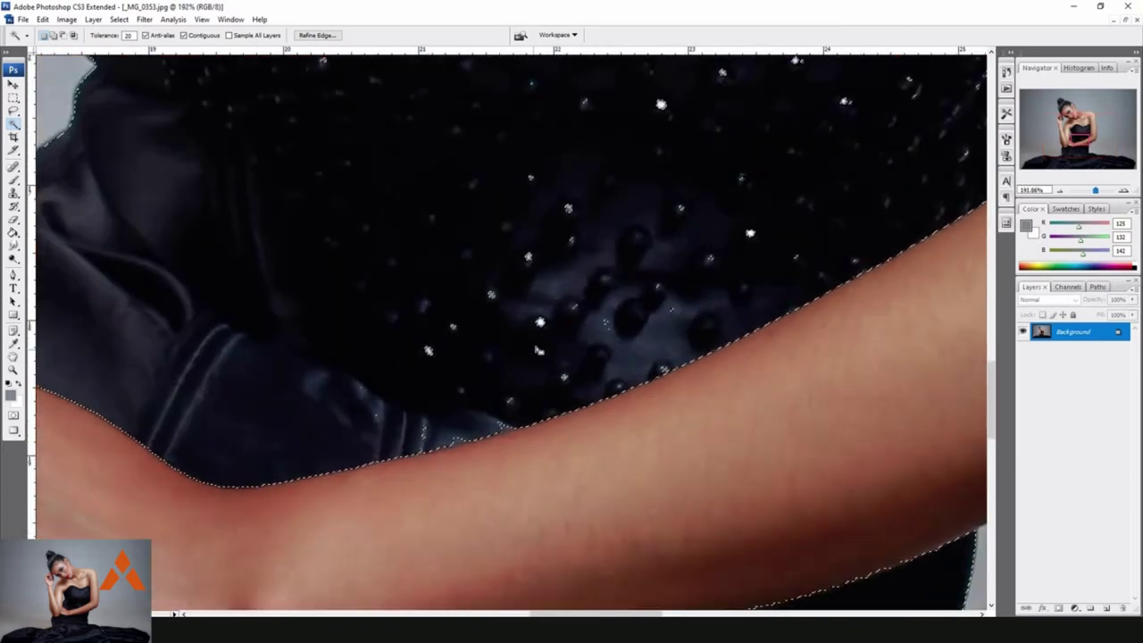
right_click(632, 257)
click(659, 309)
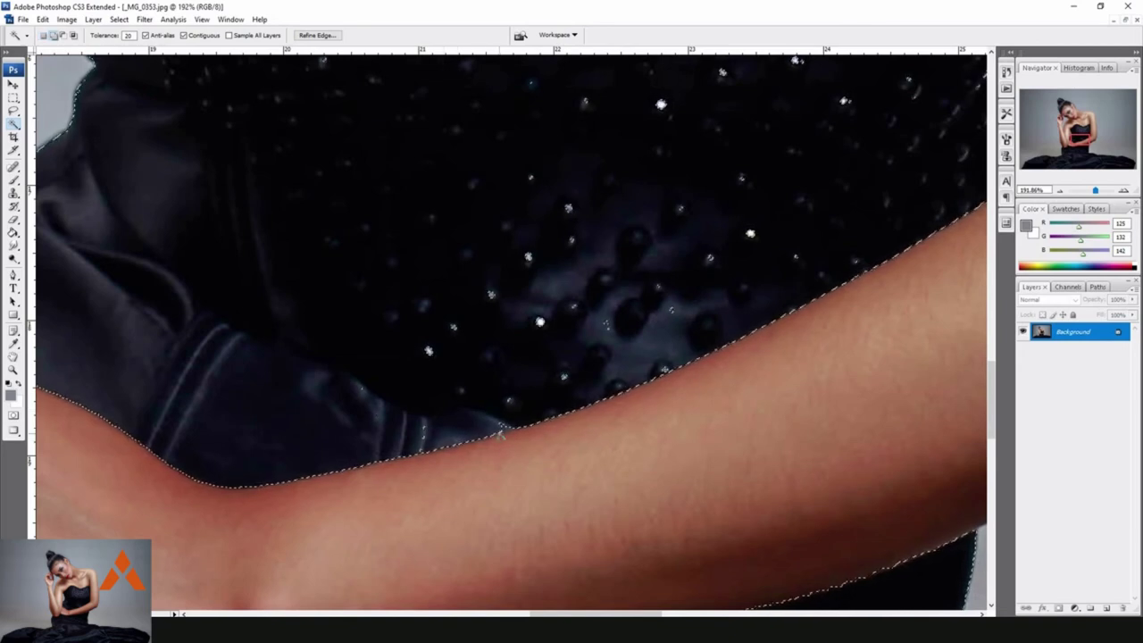
scroll(457, 443, down, 2)
scroll(457, 443, down, 3)
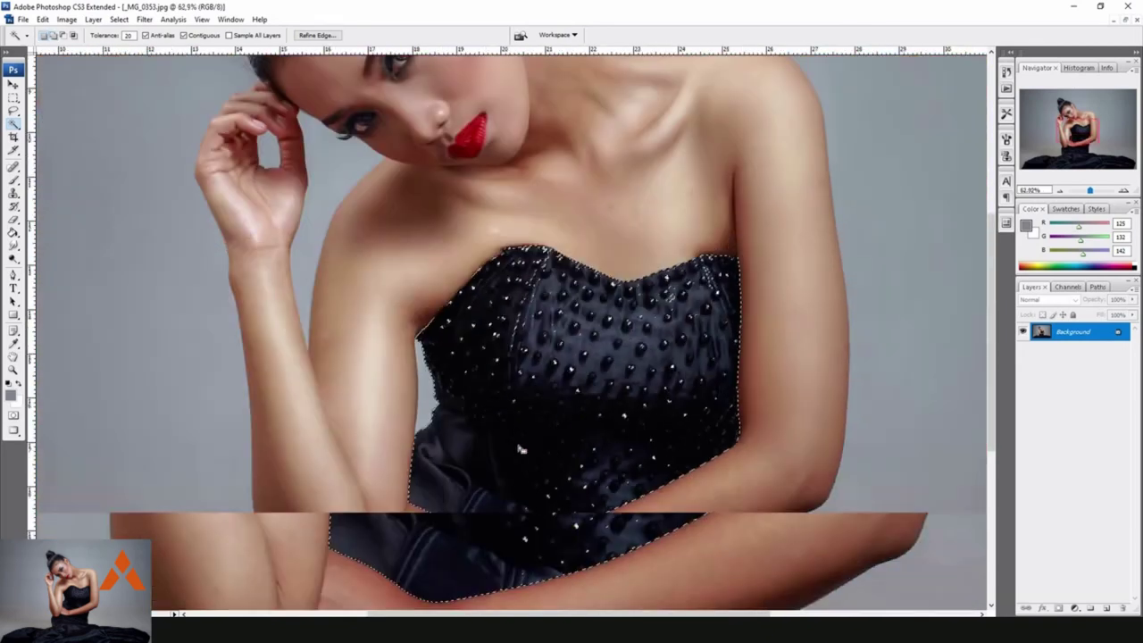
scroll(457, 443, down, 3)
scroll(453, 499, up, 1)
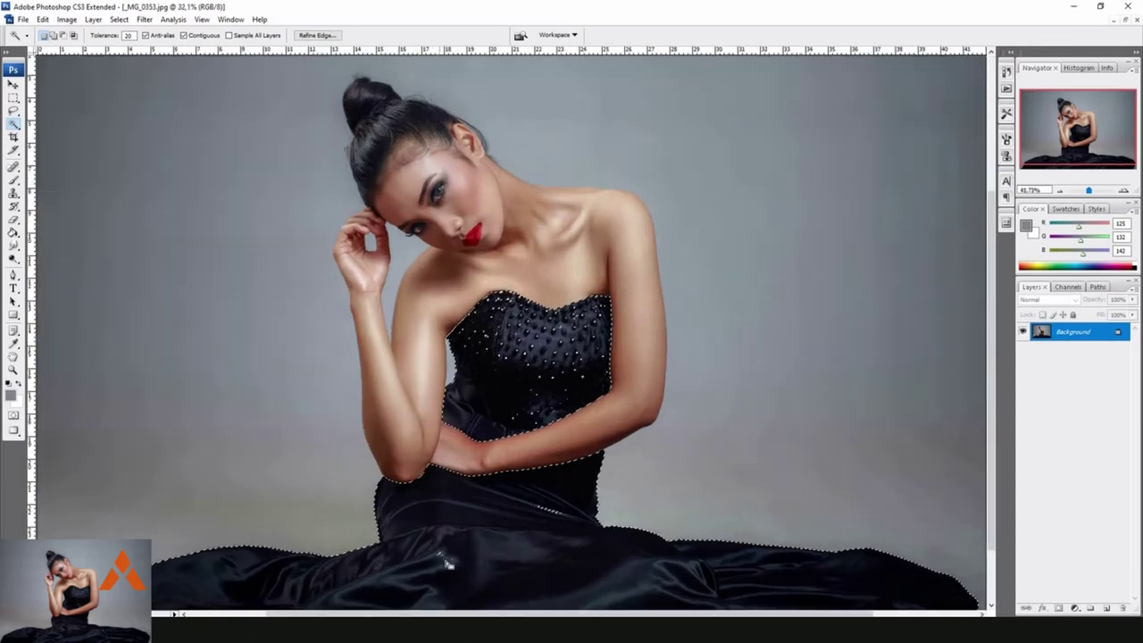
scroll(452, 509, up, 2)
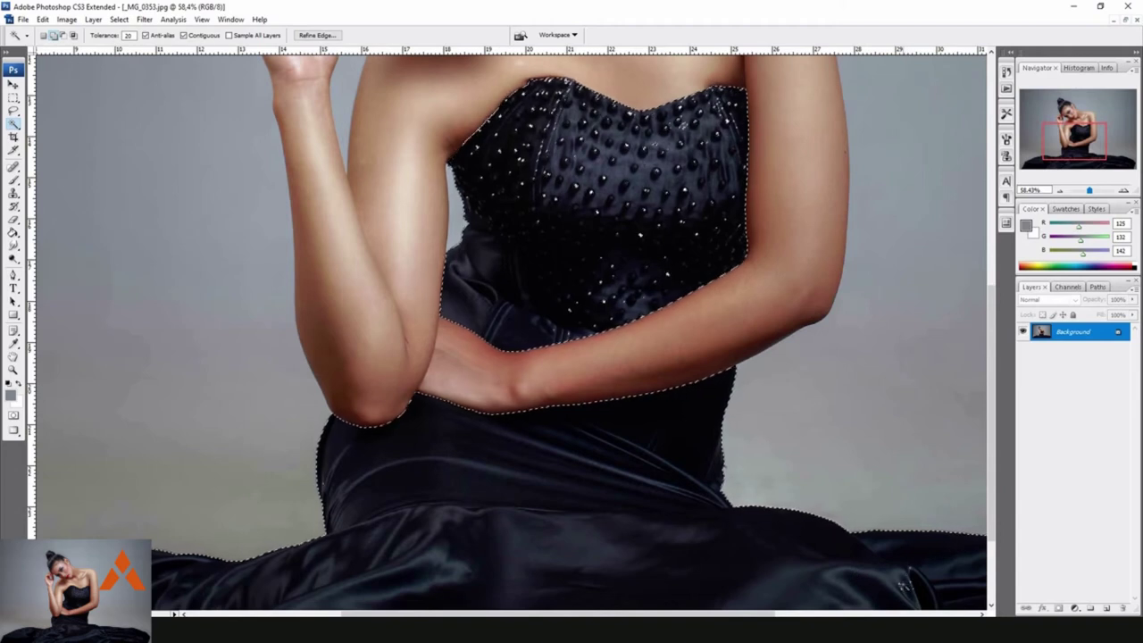
Add rectangular patches over the bodice gaps to the dress selection
click(13, 97)
drag(882, 558, 929, 610)
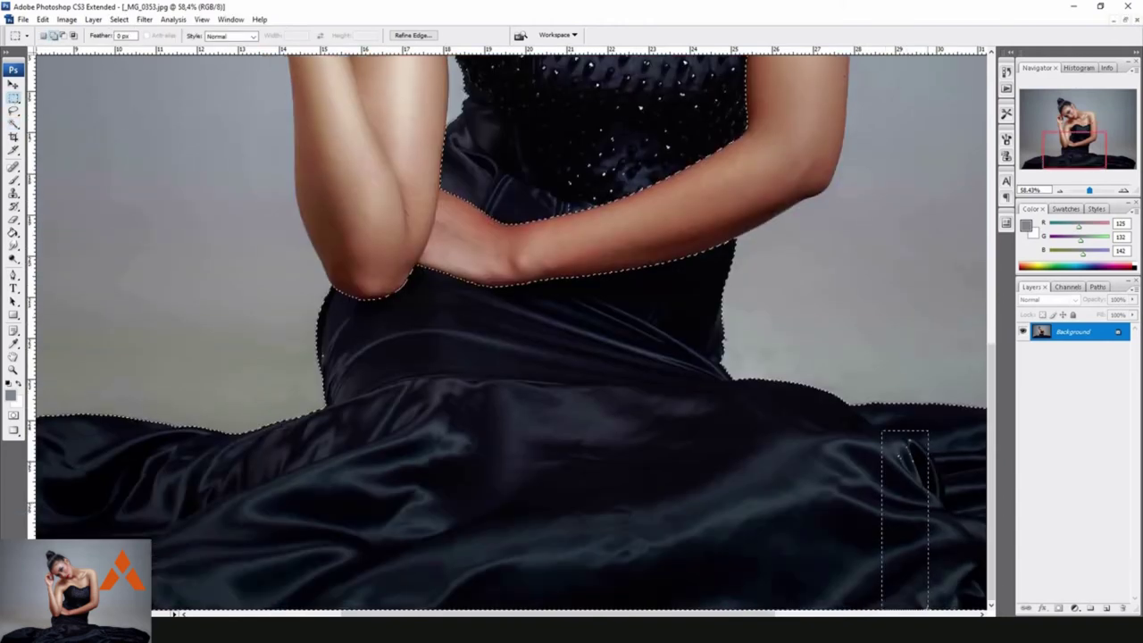
alt+scroll(895, 524, down, 3)
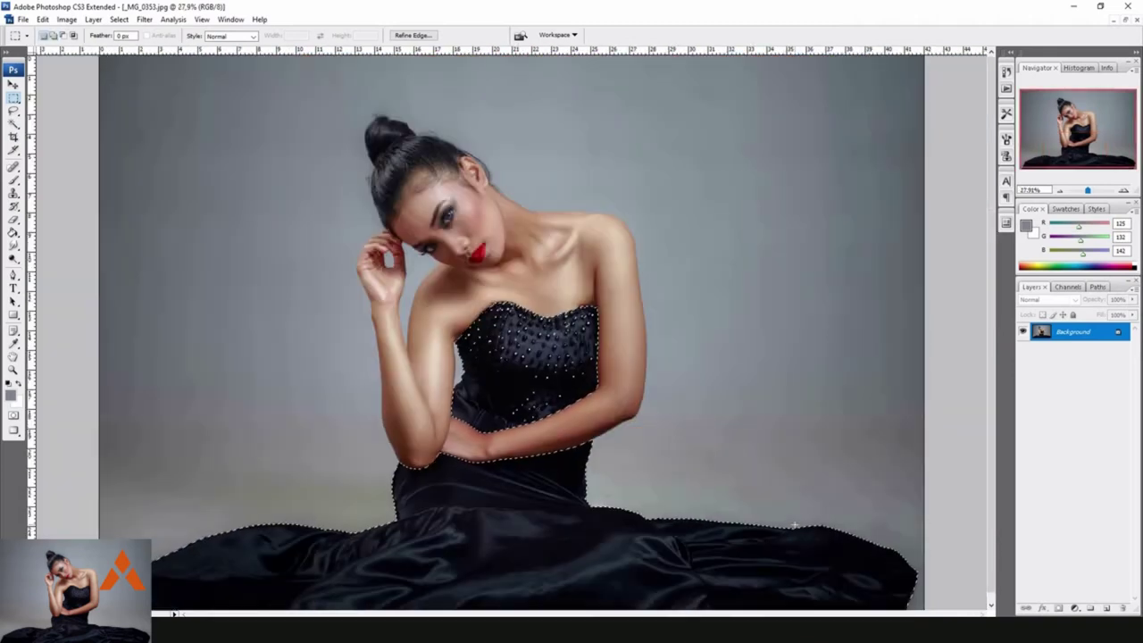
alt+scroll(754, 513, down, 1)
alt+scroll(520, 361, up, 5)
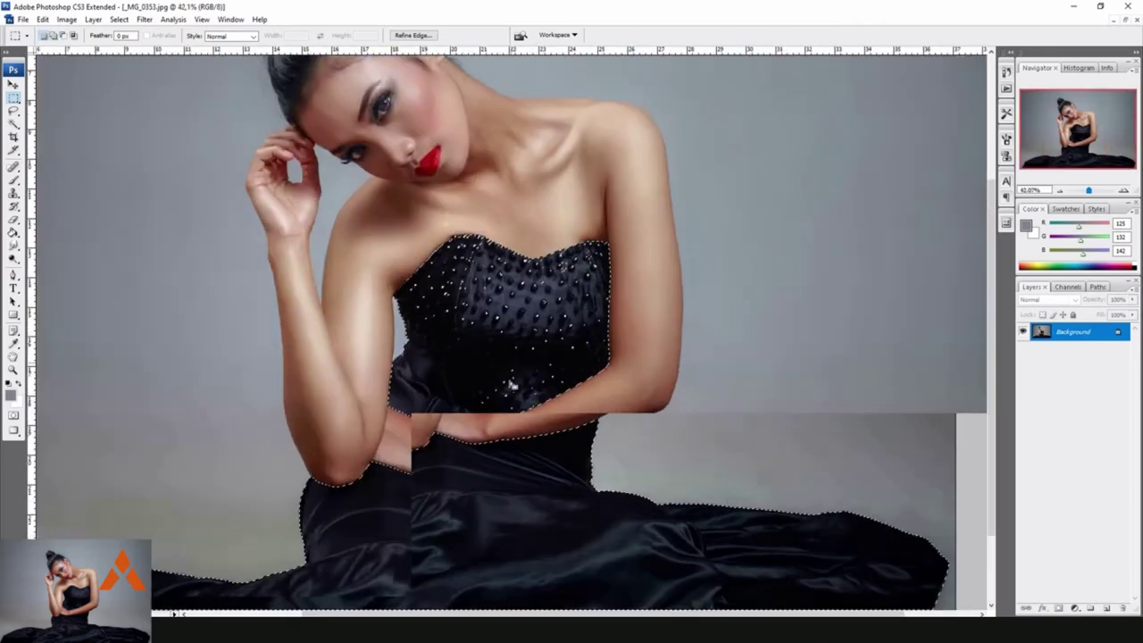
drag(348, 176, 505, 297)
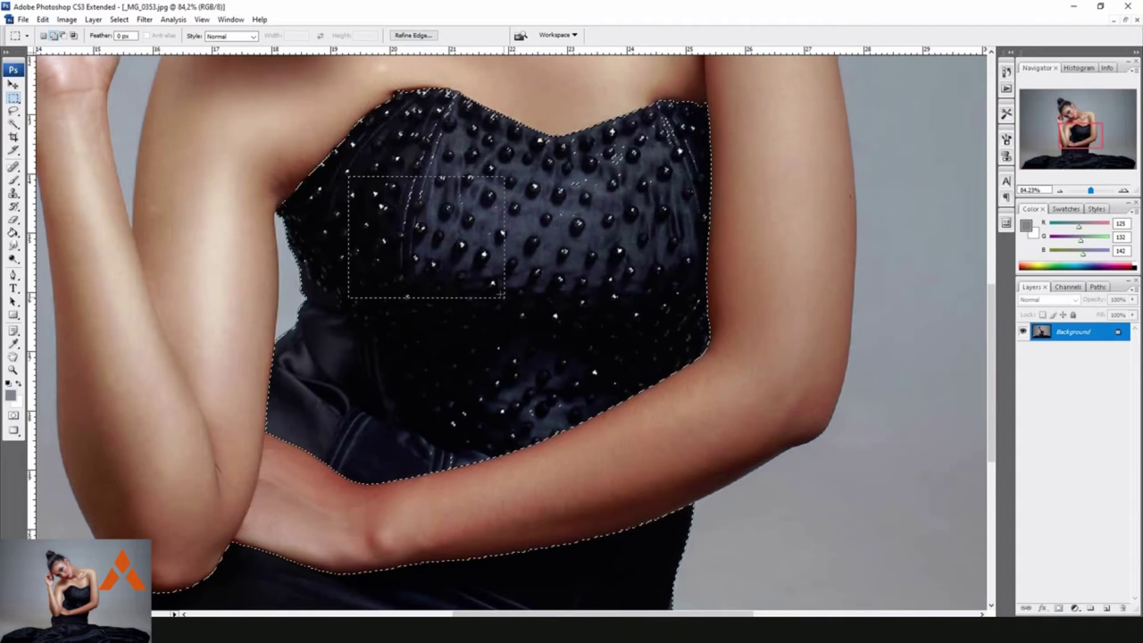
drag(565, 330, 651, 339)
mouse_move(405, 347)
mouse_down()
mouse_move(493, 407)
mouse_move(498, 424)
mouse_up()
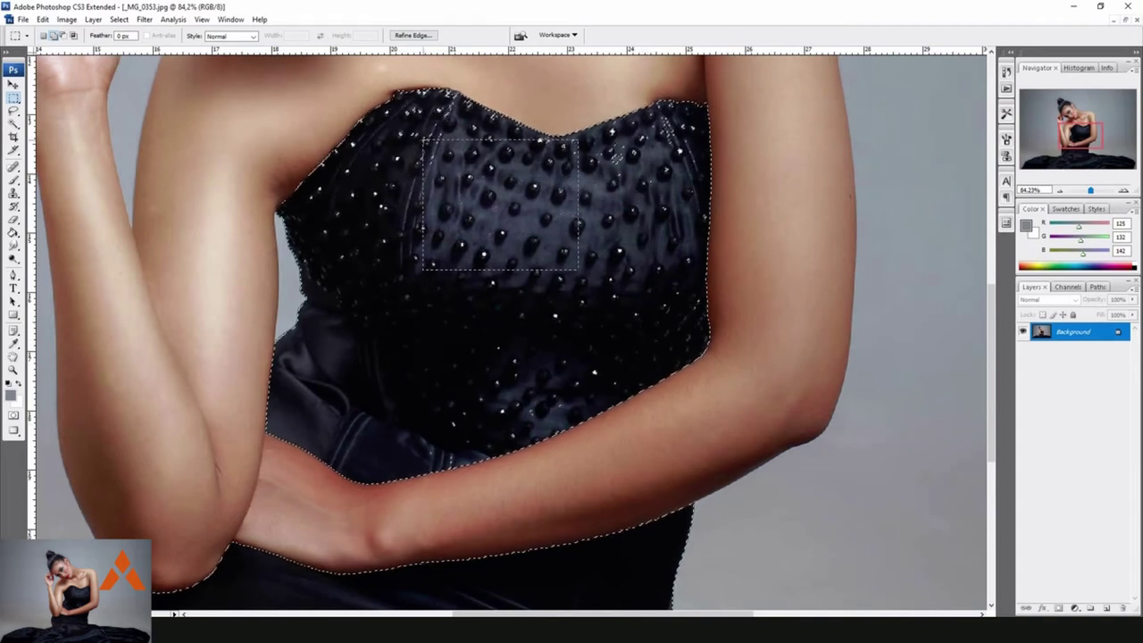
Switch back to the Magic Wand and inspect the neckline and bodice edge along the arm
key(w)
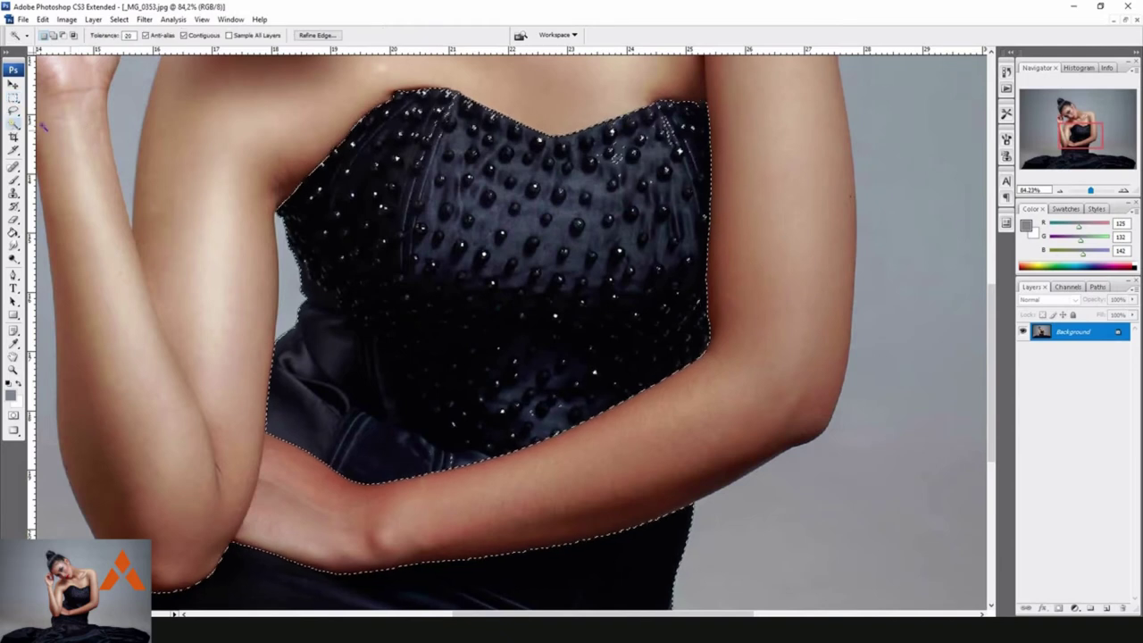
scroll(373, 193, up, 1)
scroll(373, 193, up, 2)
scroll(384, 250, up, 2)
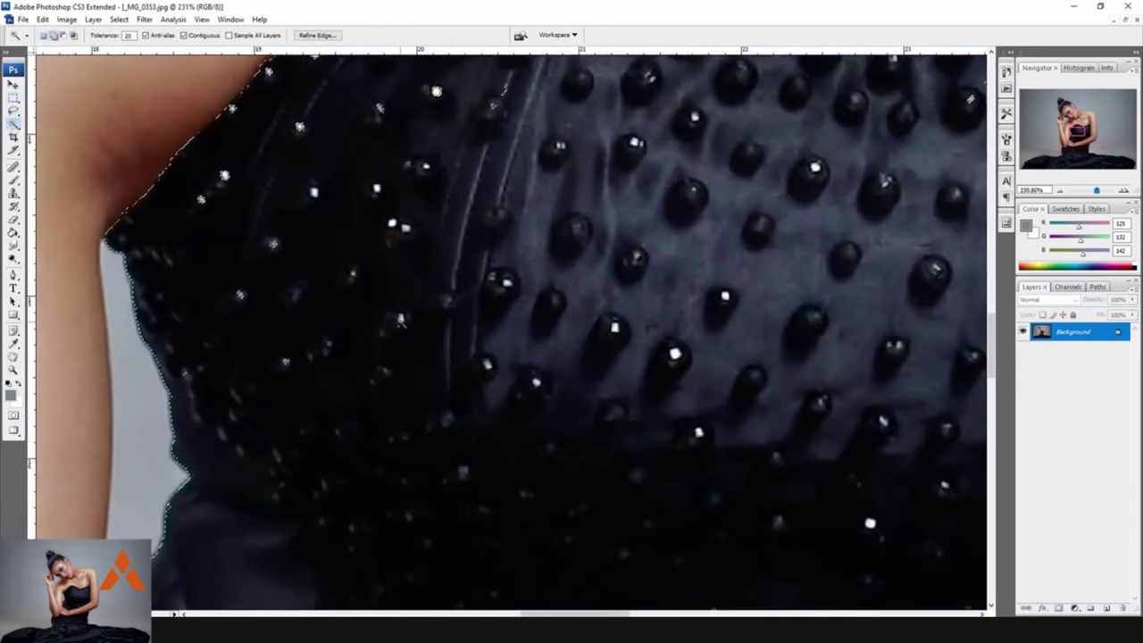
scroll(401, 323, down, 1)
scroll(401, 323, down, 2)
scroll(679, 236, up, 2)
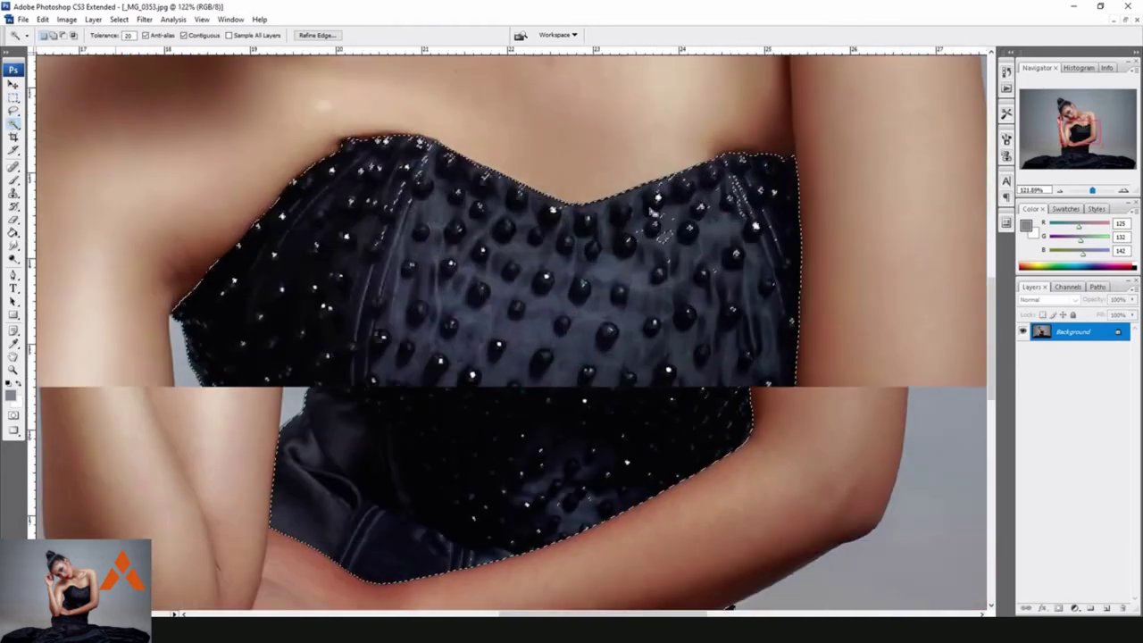
scroll(678, 236, up, 2)
scroll(678, 236, up, 1)
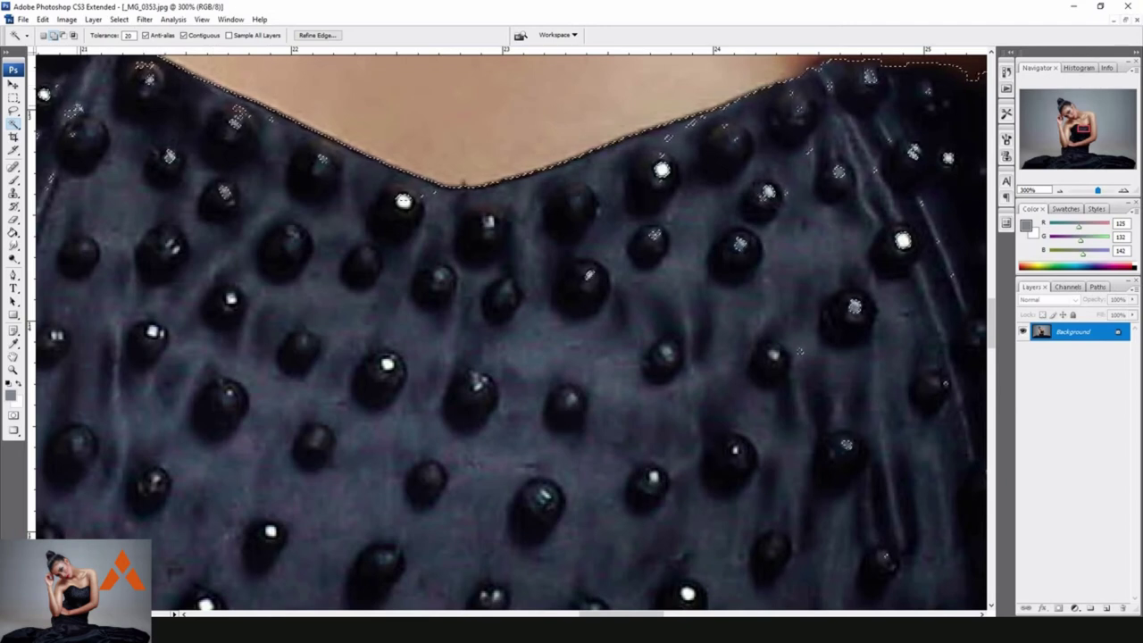
drag(1097, 190, 1091, 191)
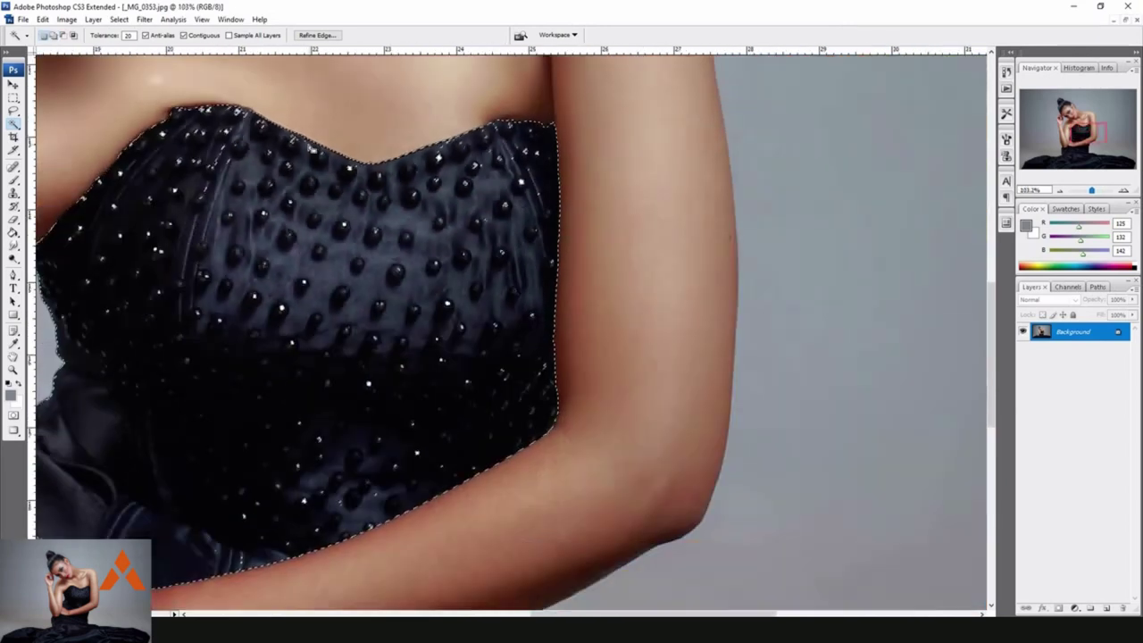
drag(14, 96, 33, 117)
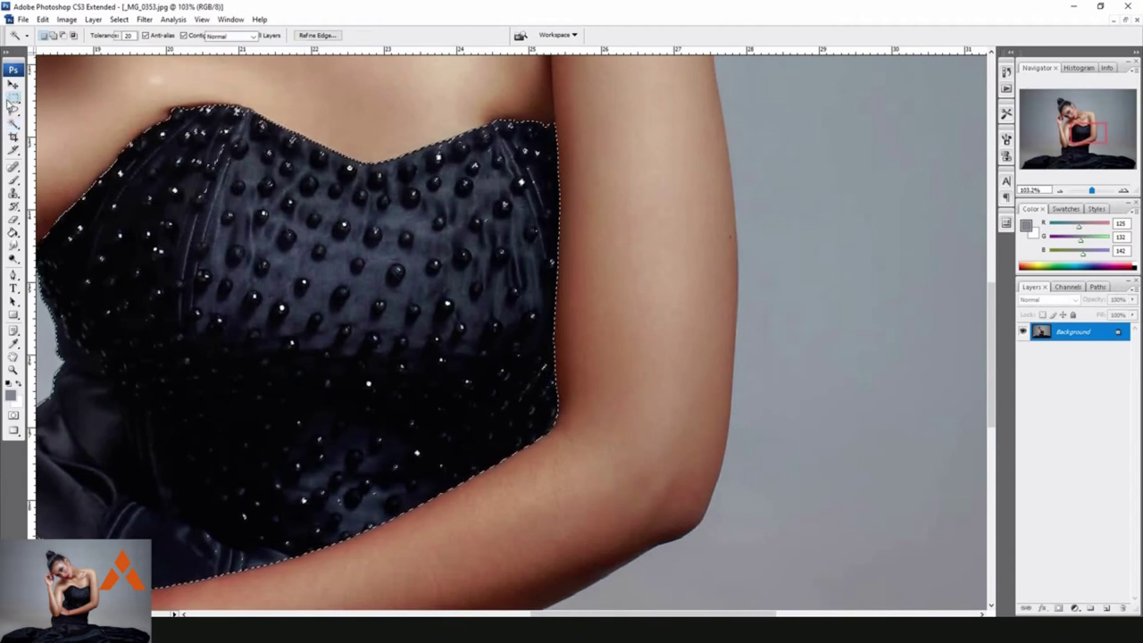
click(32, 109)
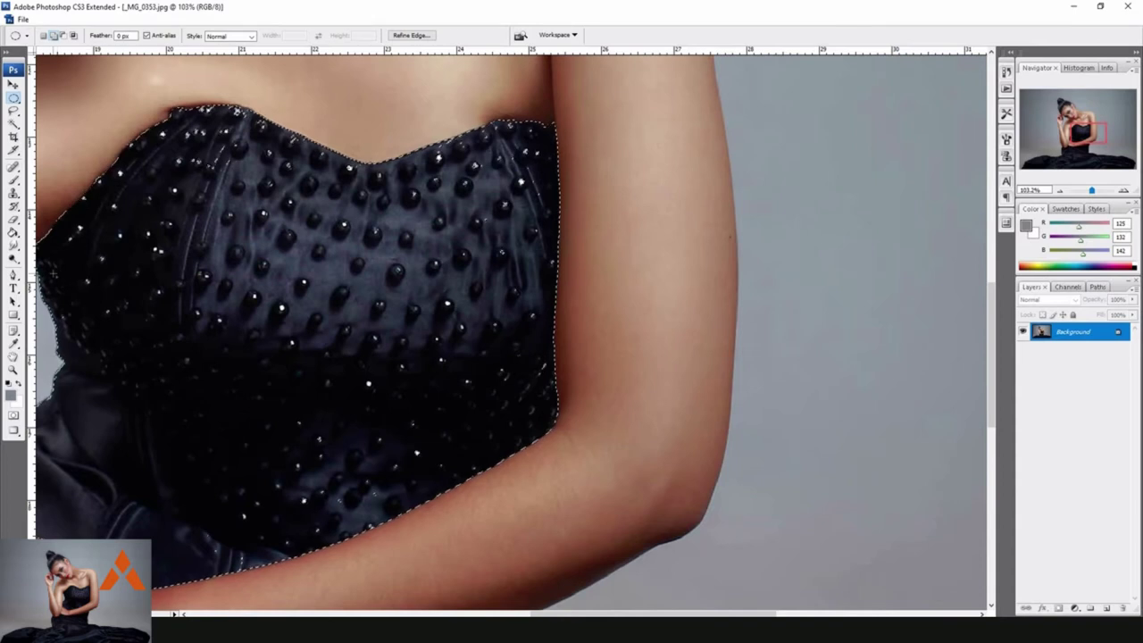
Add small oval areas along the bodice's top edge to the selection
scroll(104, 282, left, 3)
drag(445, 223, 441, 214)
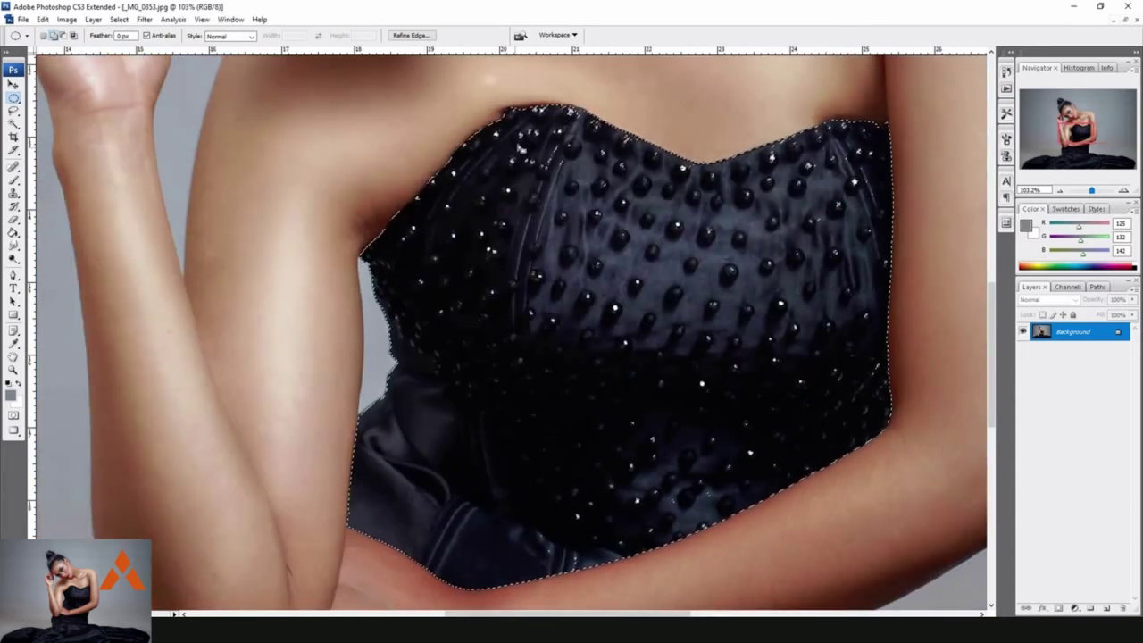
scroll(511, 140, up, 3)
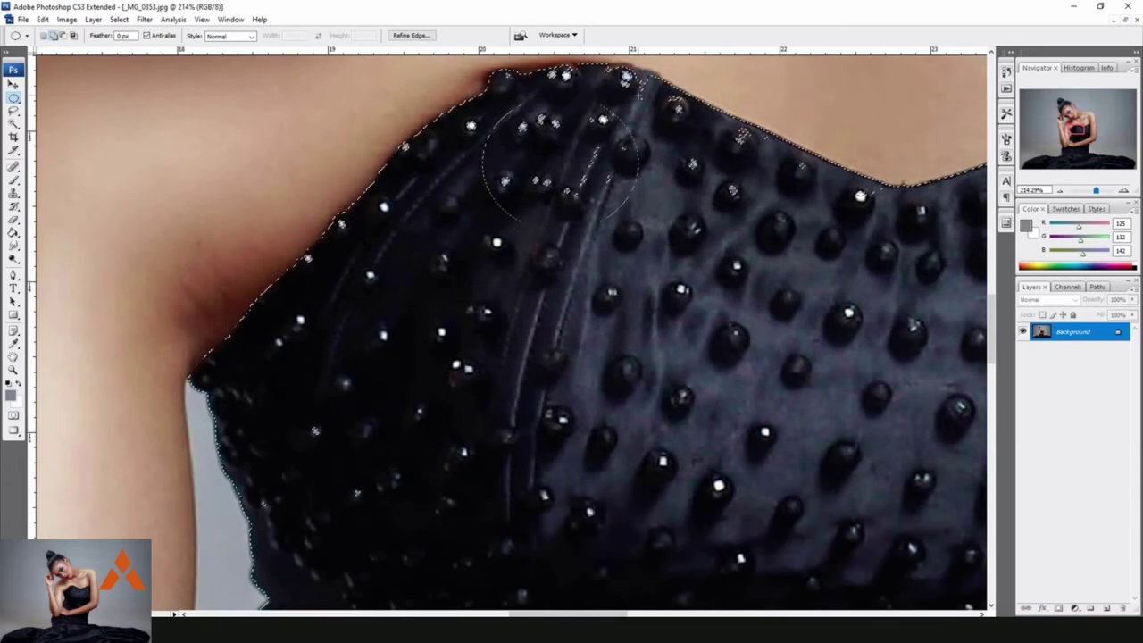
scroll(642, 116, up, 5)
drag(673, 454, 576, 507)
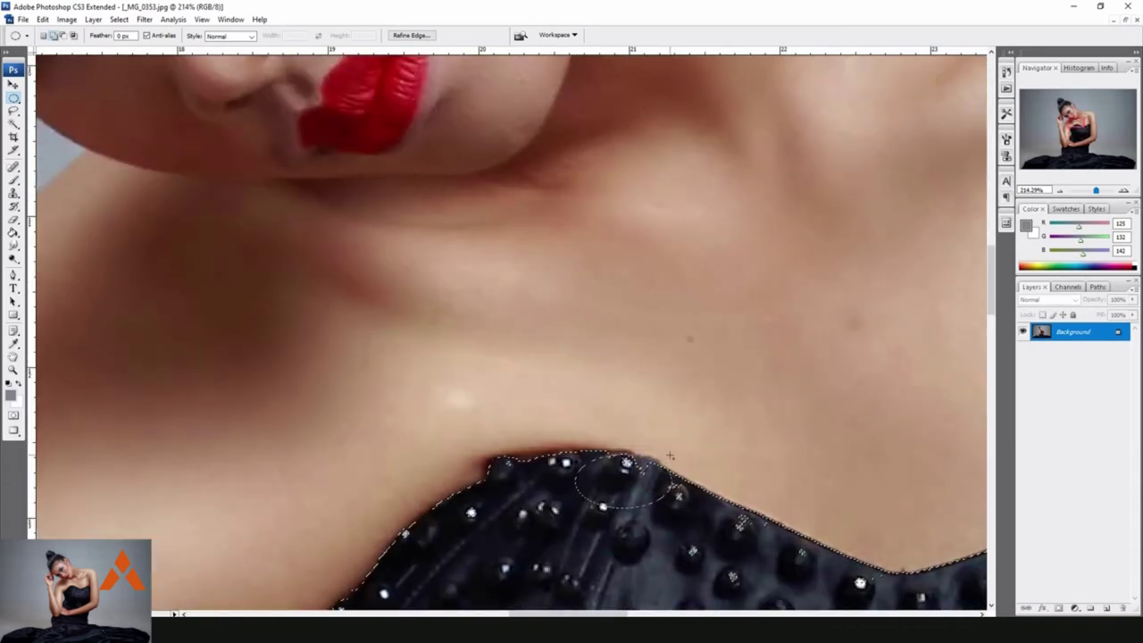
drag(670, 453, 561, 505)
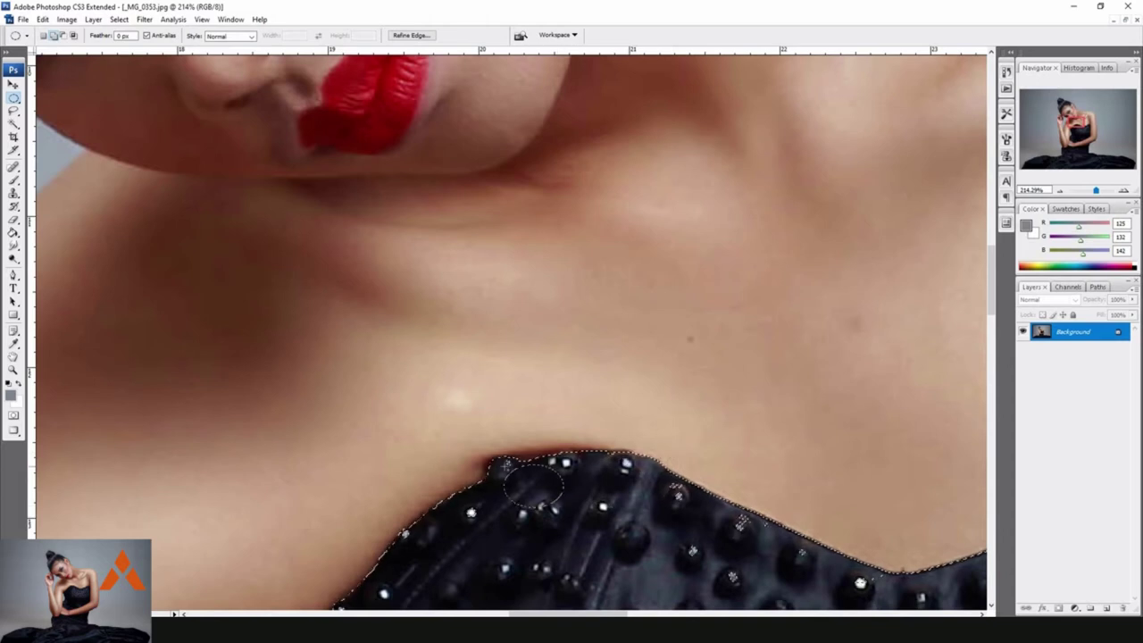
drag(399, 533, 420, 548)
scroll(409, 536, down, 2)
scroll(409, 536, down, 2)
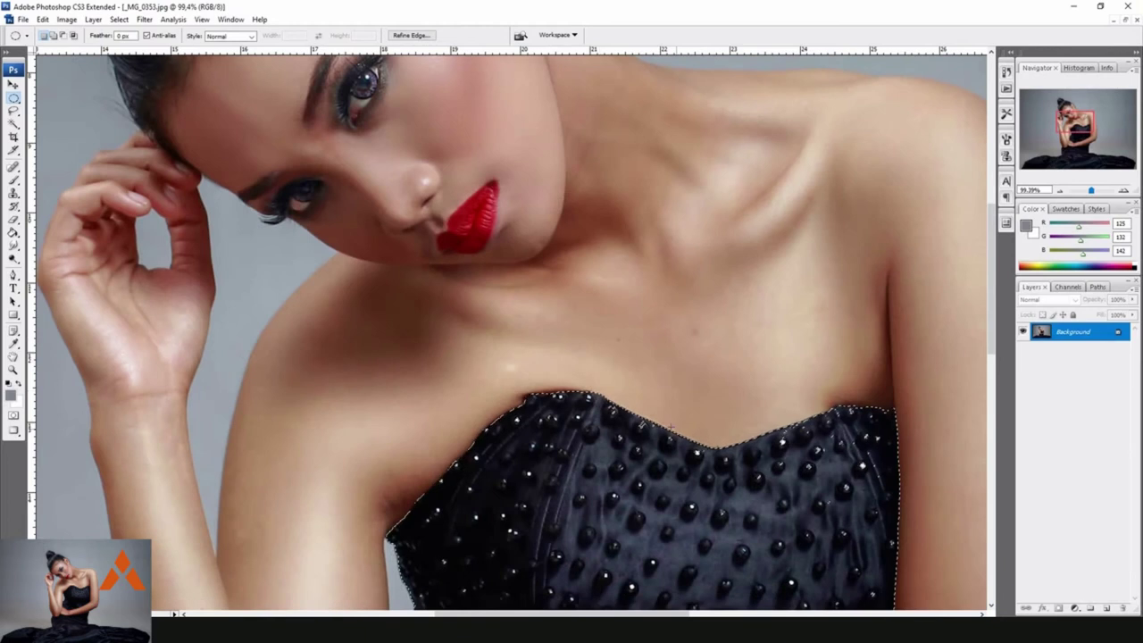
scroll(806, 485, up, 3)
scroll(768, 496, up, 2)
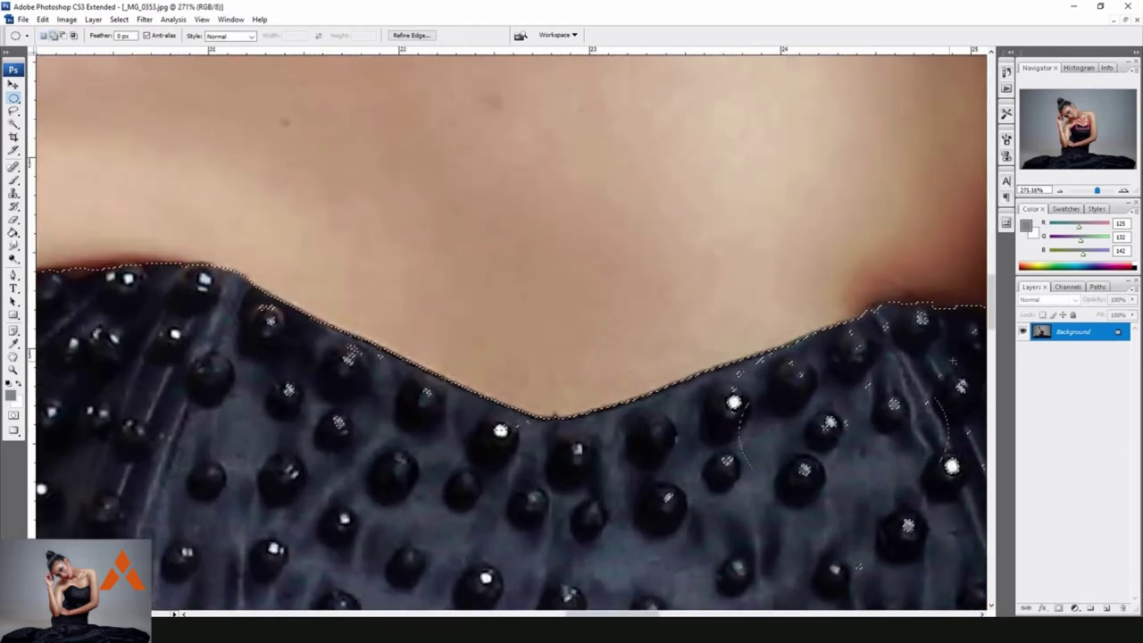
drag(982, 446, 682, 327)
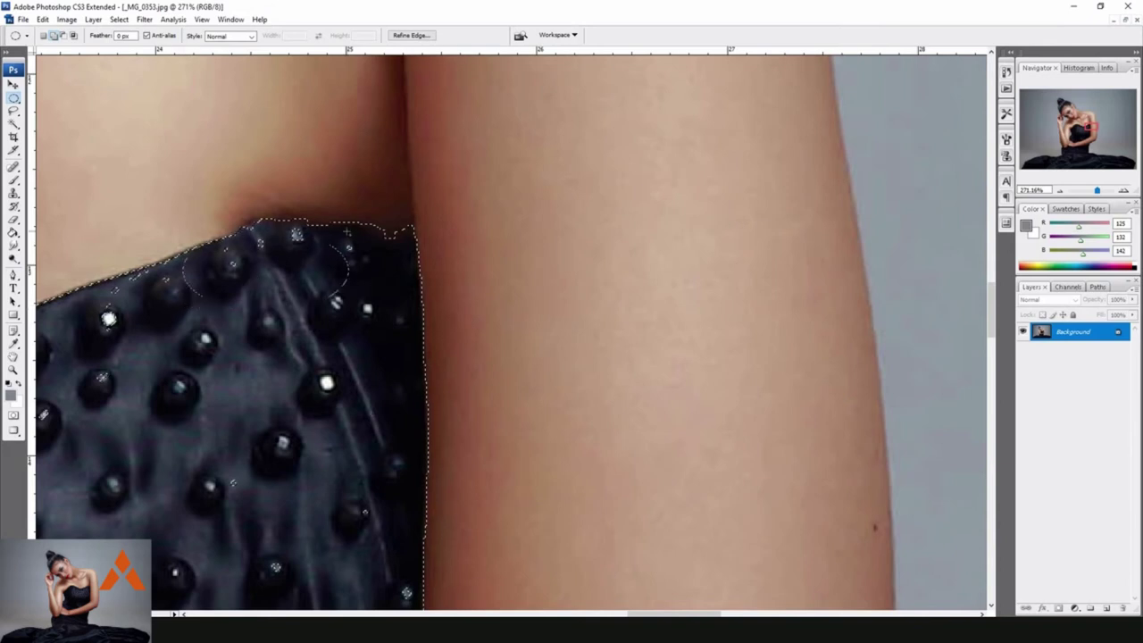
Refine the selection with ovals around the bodice edges and beads
drag(288, 281, 304, 227)
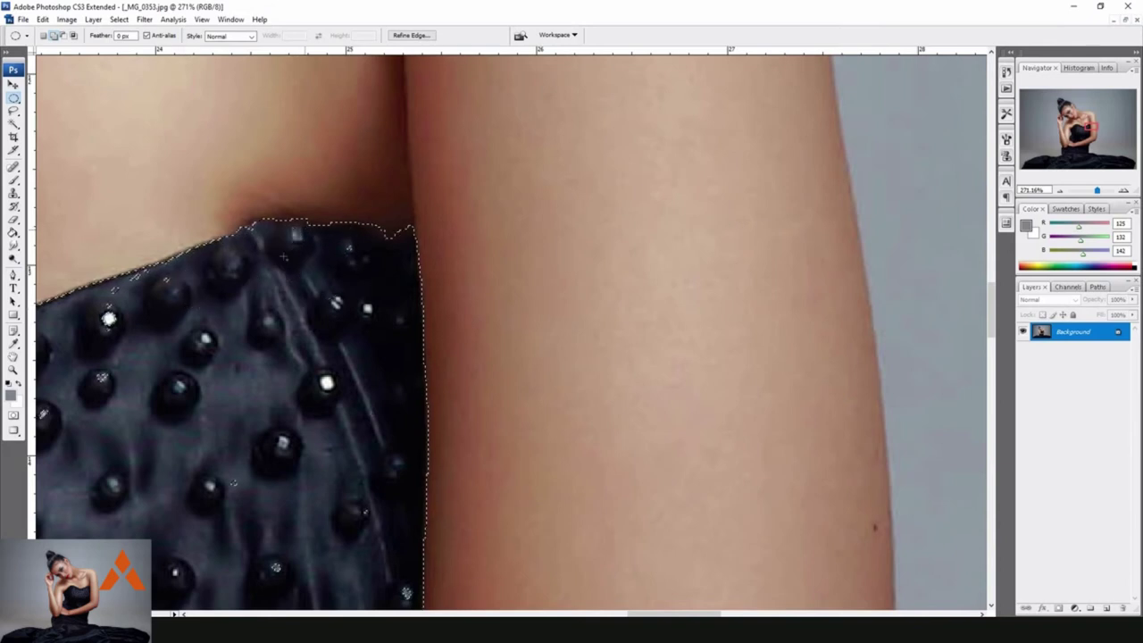
drag(104, 332, 193, 275)
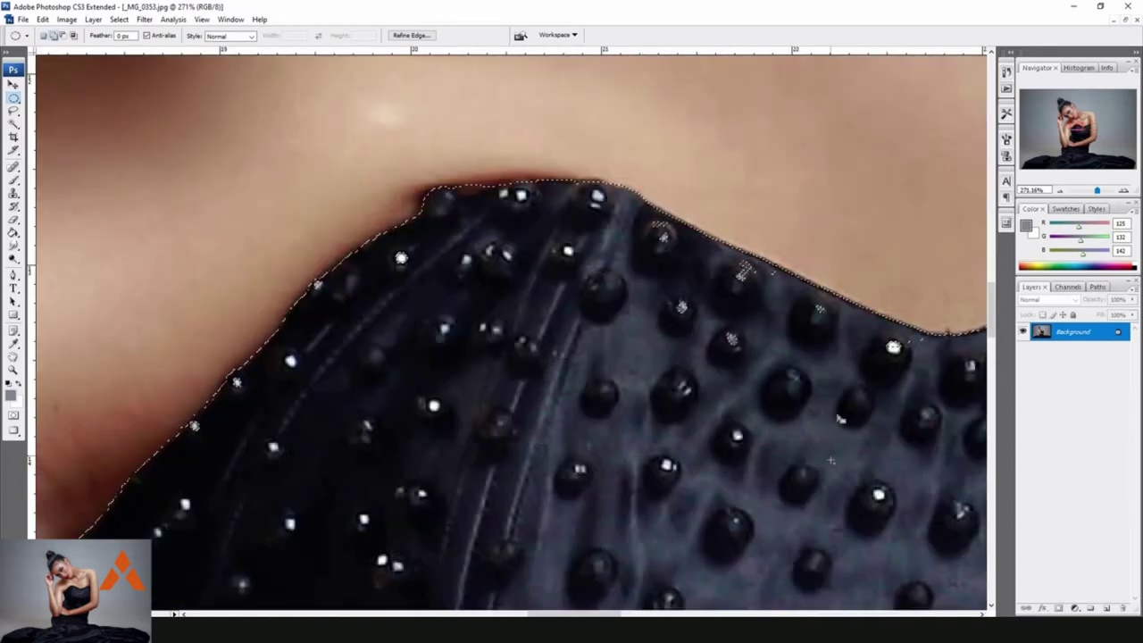
drag(850, 352, 903, 385)
drag(681, 273, 808, 370)
drag(646, 223, 660, 285)
Fit the whole image in the window and duplicate Background as Background copy
key(ctrl+0)
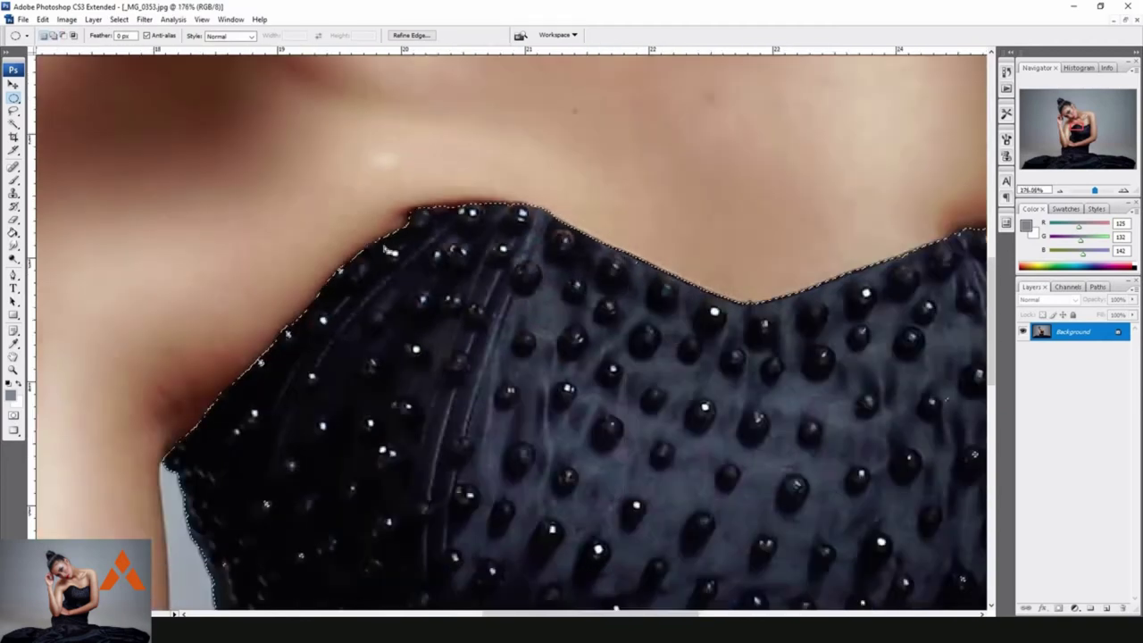
scroll(609, 379, up, 2)
scroll(609, 379, up, 2)
scroll(609, 378, up, 2)
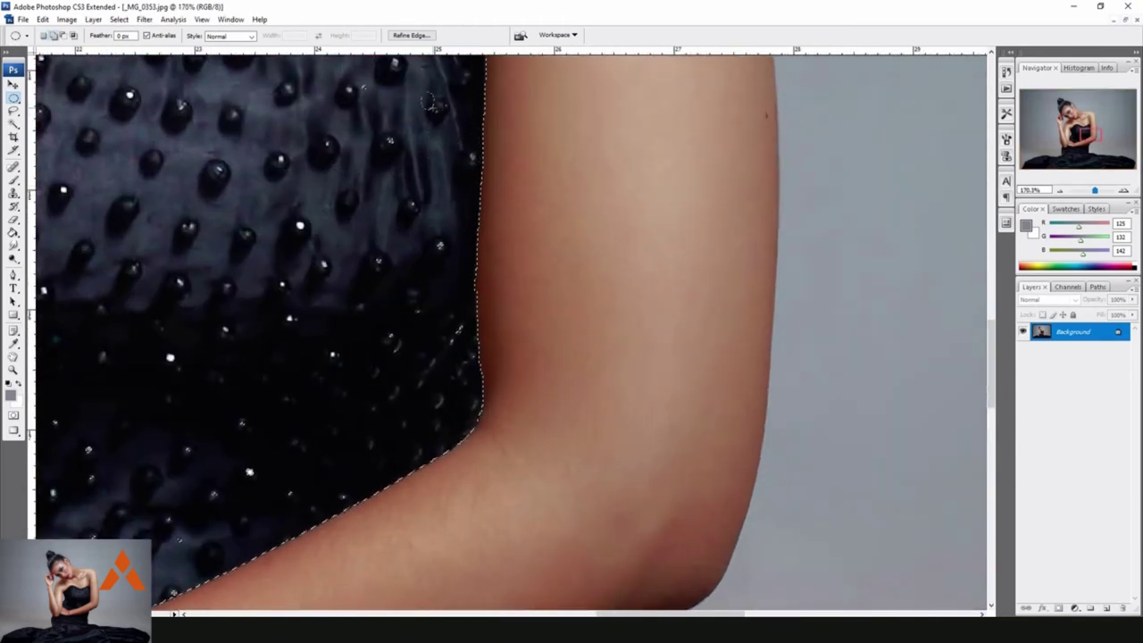
scroll(375, 134, up, 2)
scroll(378, 131, up, 3)
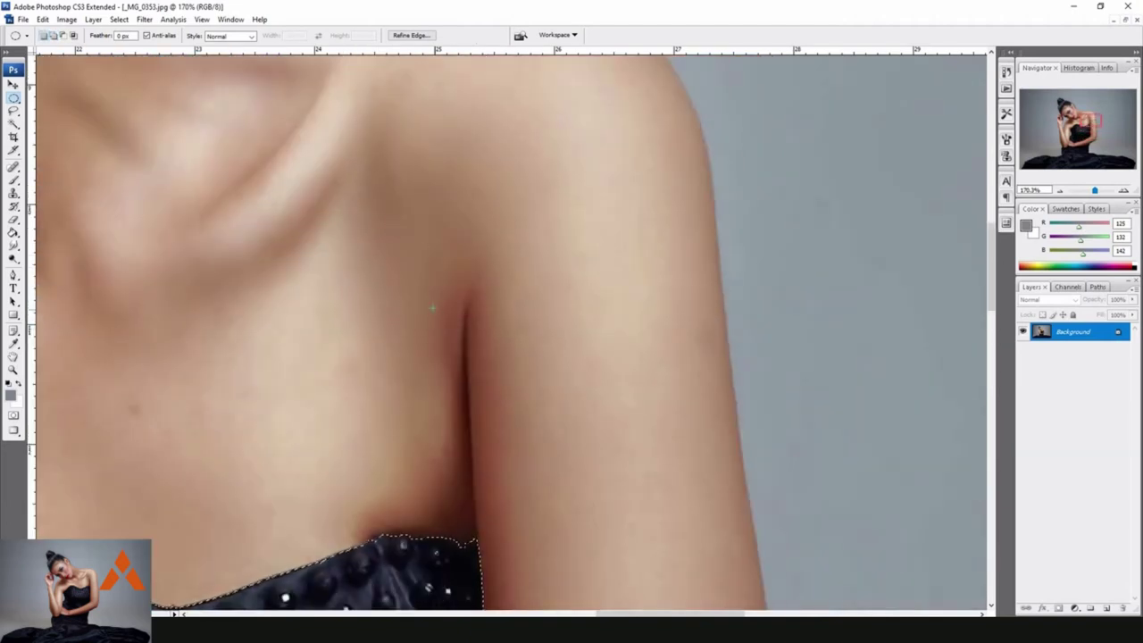
drag(1087, 334, 1106, 608)
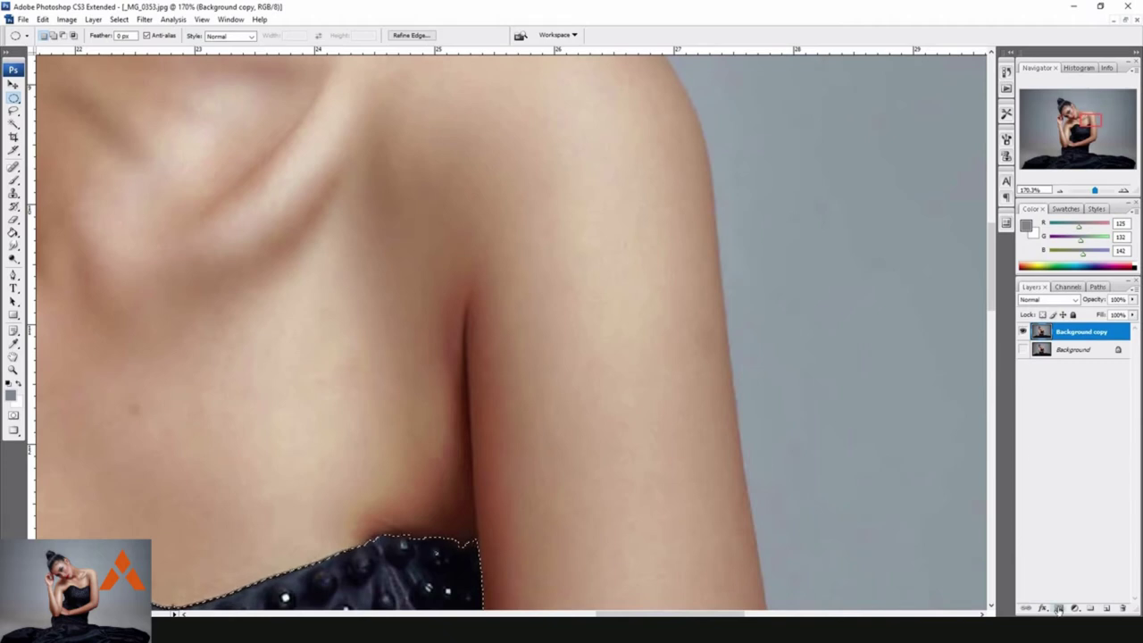
Mask Background copy to the dress selection and add an empty Layer 1 above it
click(1058, 607)
drag(1094, 191, 1086, 190)
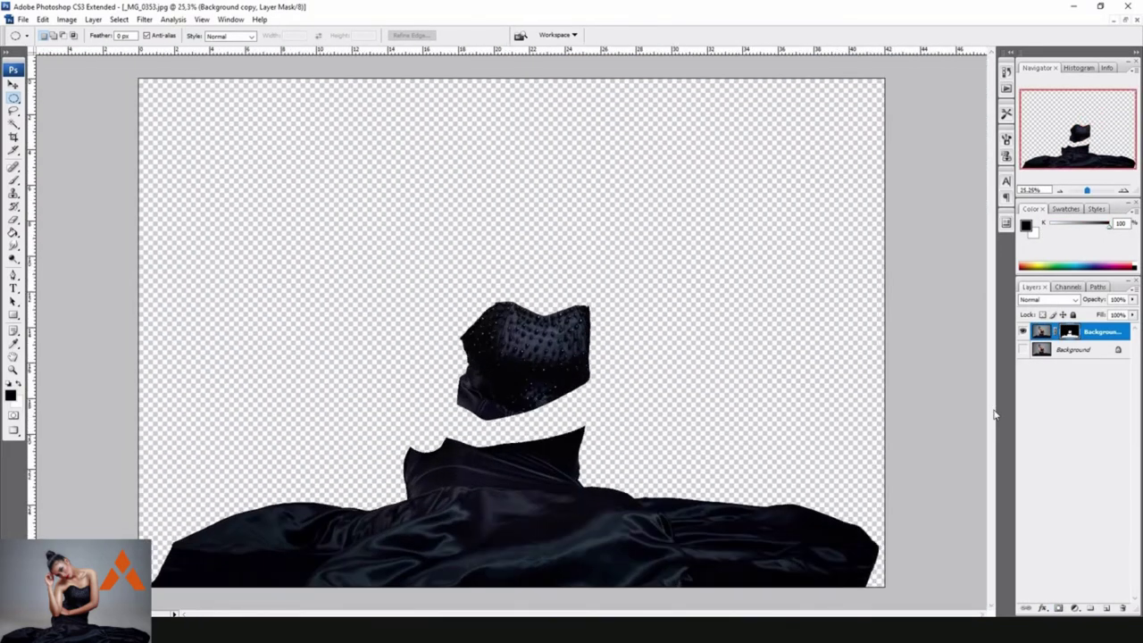
click(1108, 609)
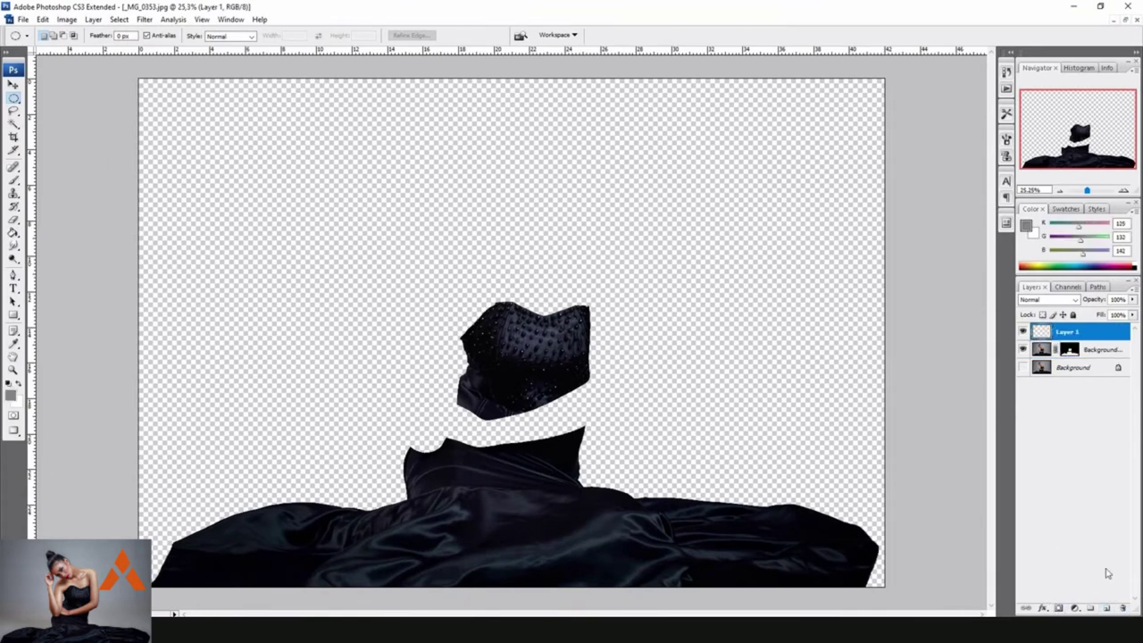
Delete Layer 1 and add a deep red #9a0510 Solid Color fill layer
drag(1103, 342, 1123, 608)
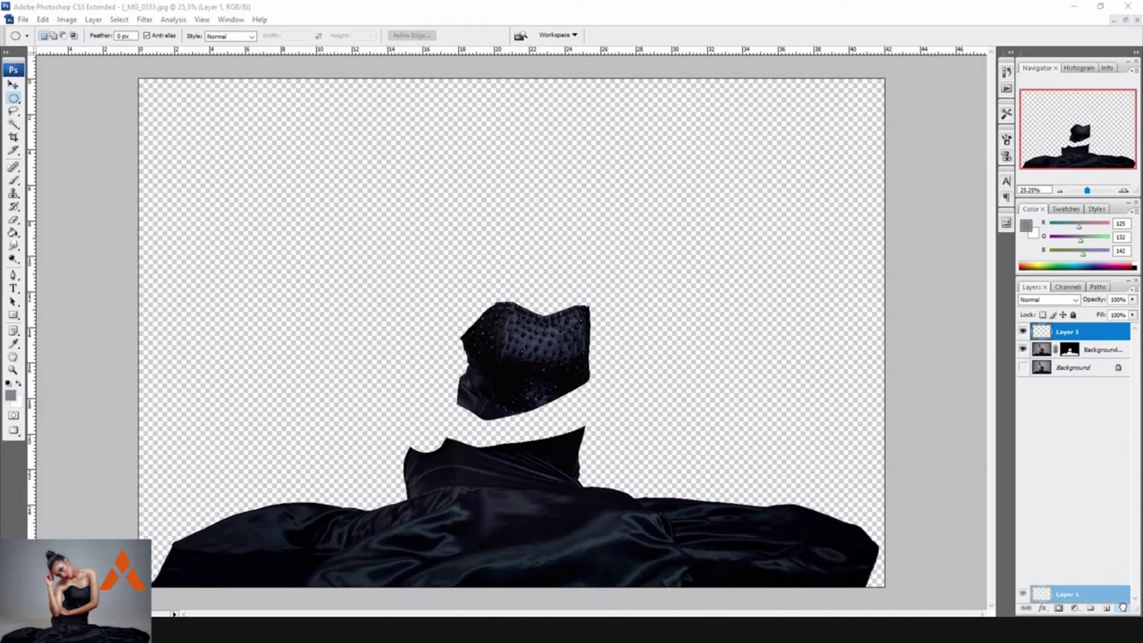
click(1071, 609)
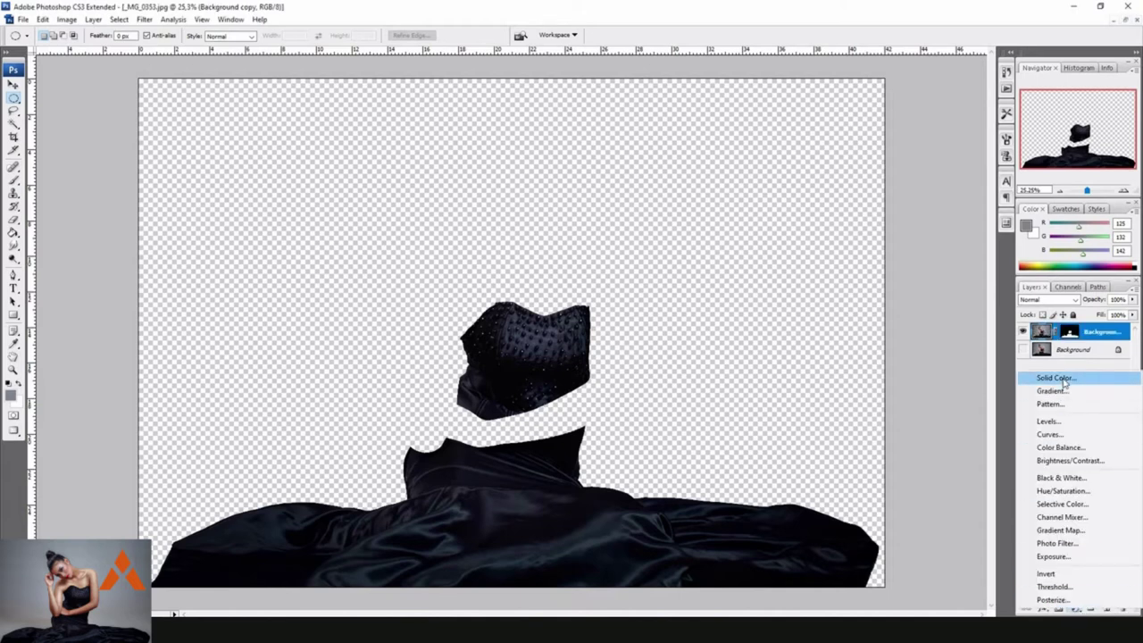
click(1058, 376)
text(072b5e)
mouse_move(900, 212)
mouse_down()
mouse_move(900, 226)
mouse_move(900, 208)
mouse_up()
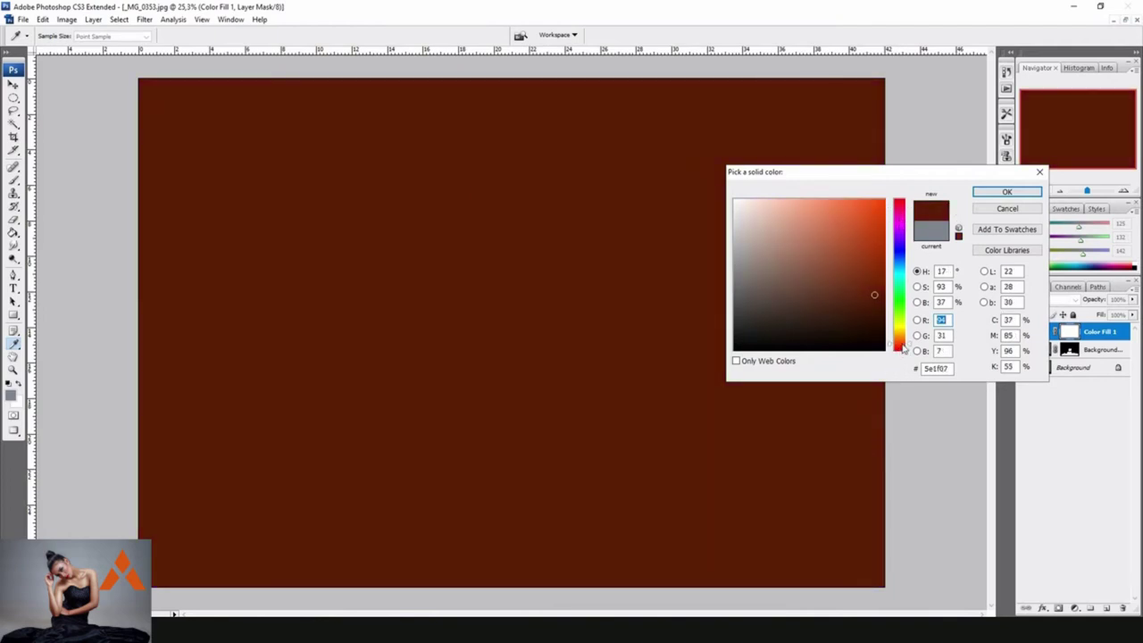
drag(904, 348, 904, 210)
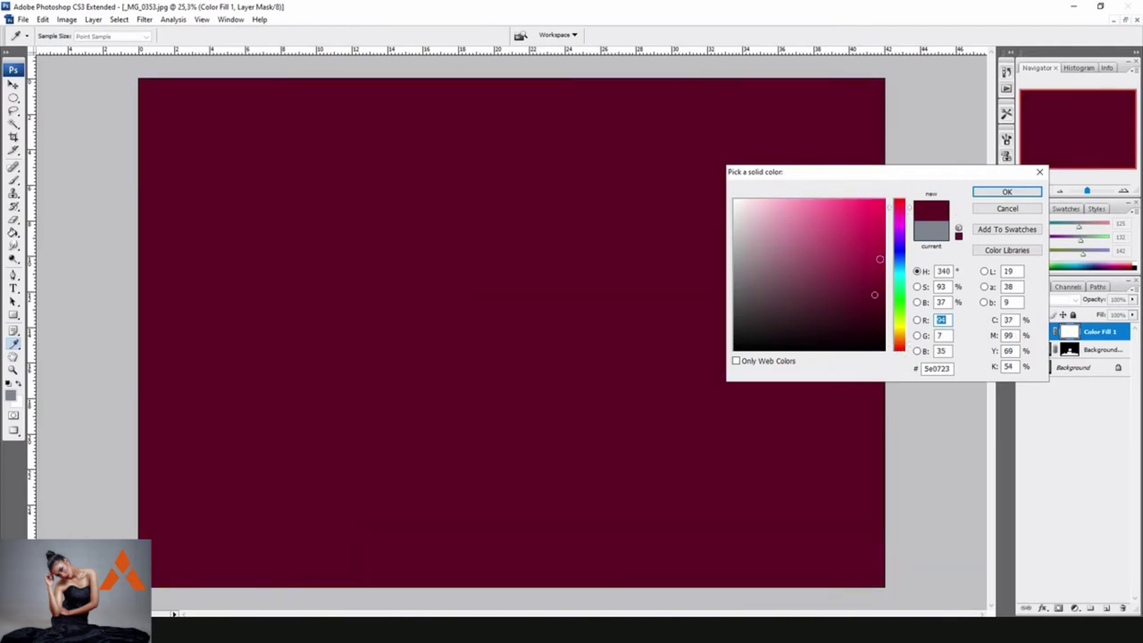
click(879, 259)
drag(900, 207, 900, 202)
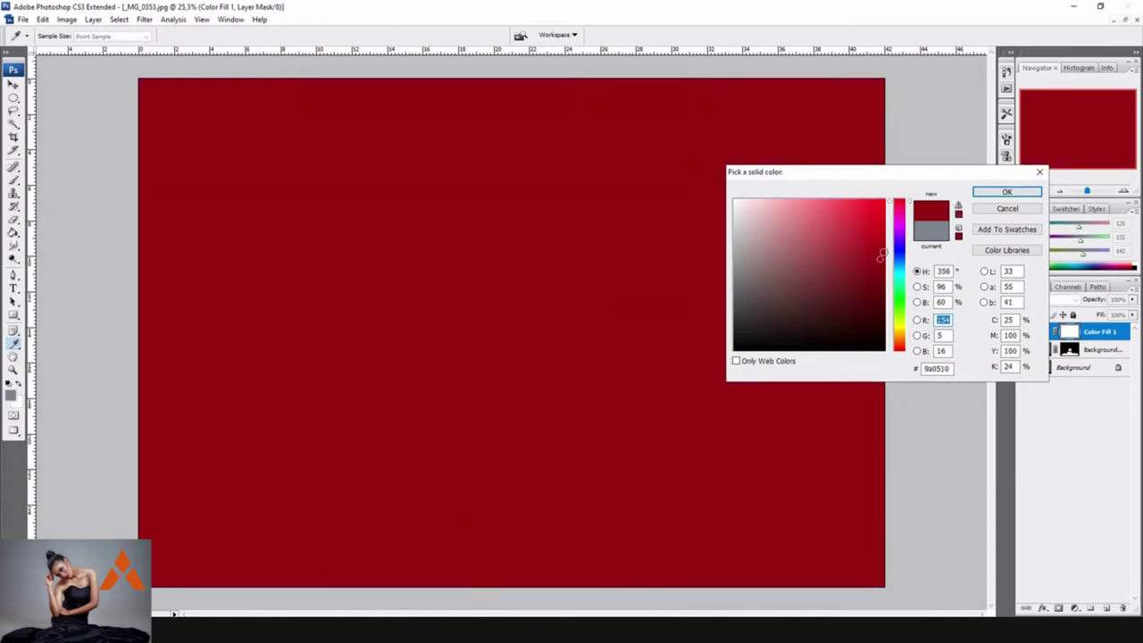
click(1006, 192)
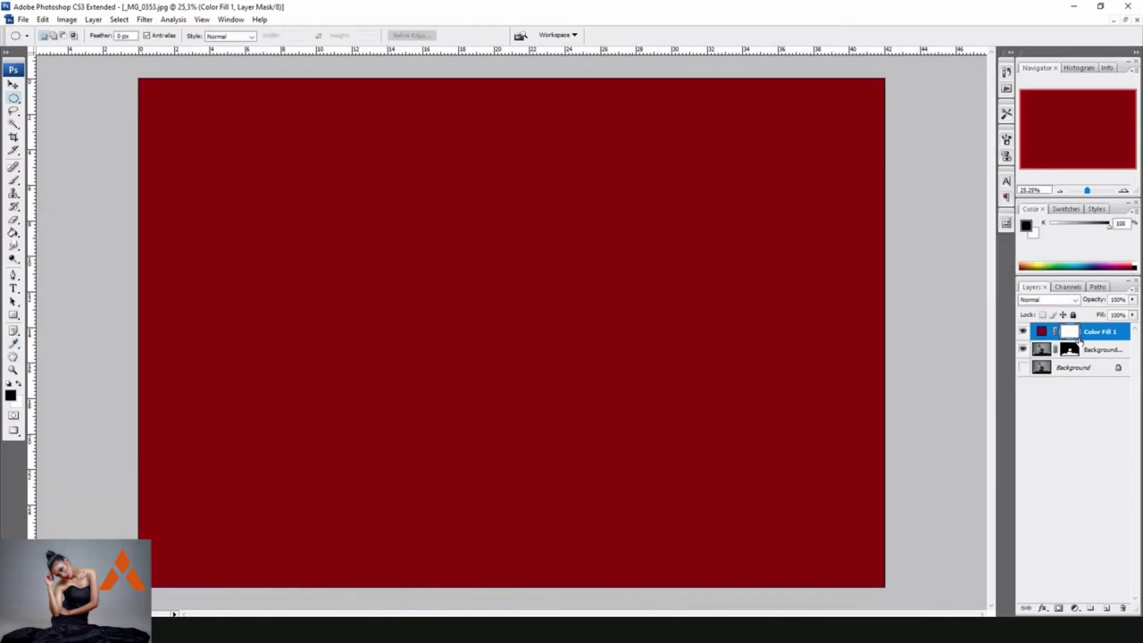
right_click(1124, 333)
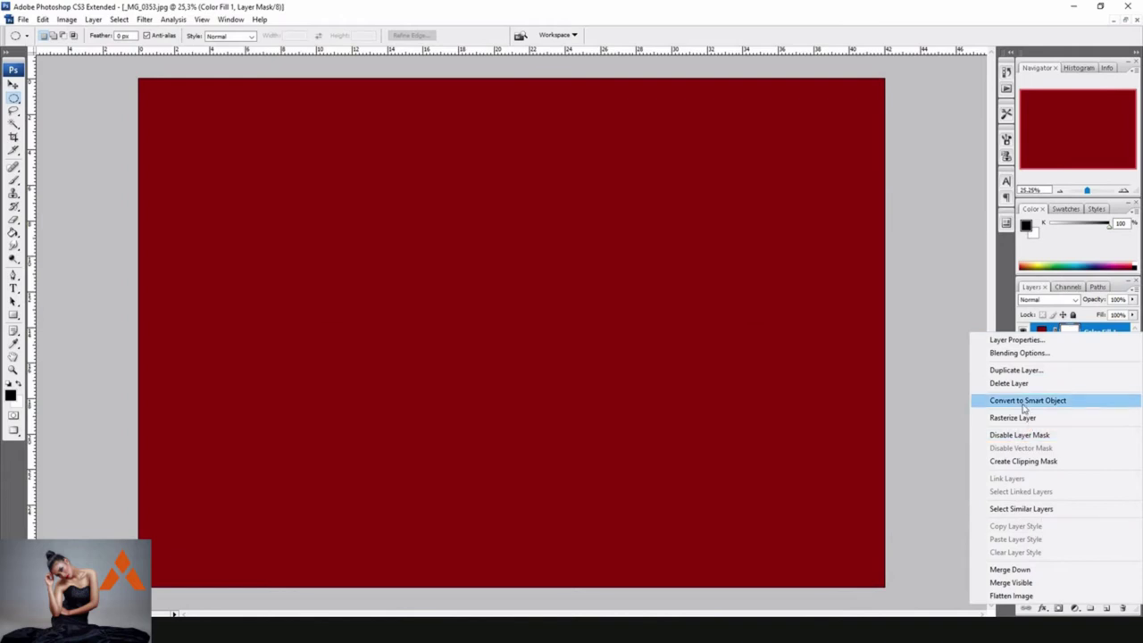
Clip Color Fill 1 to the dress layer and set its blend mode to Color
click(1026, 461)
click(1047, 300)
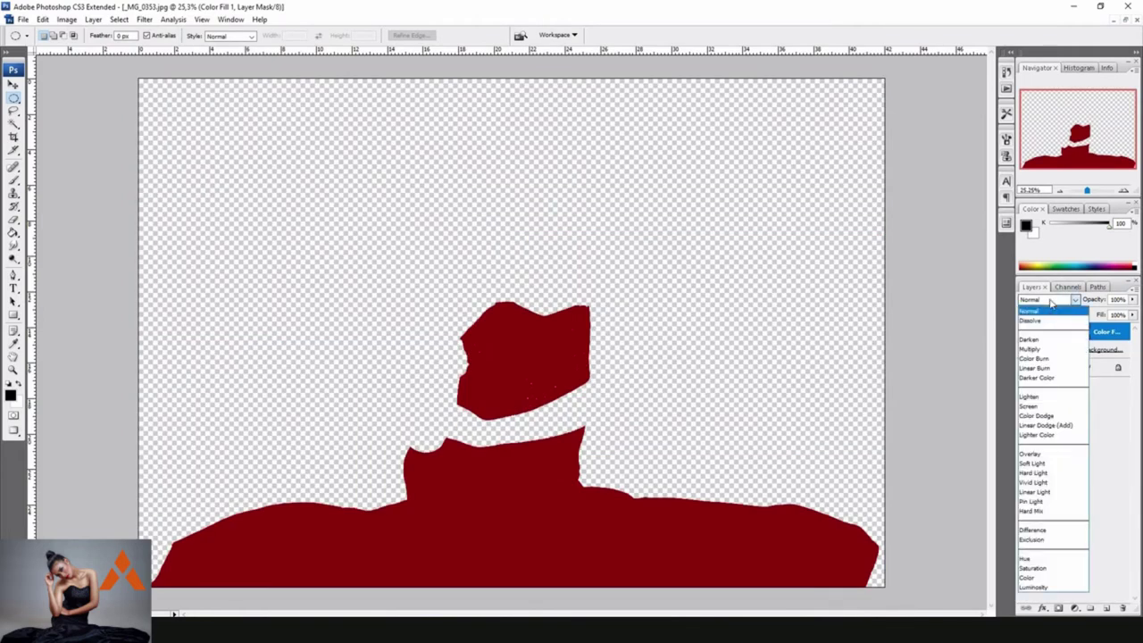
click(1041, 582)
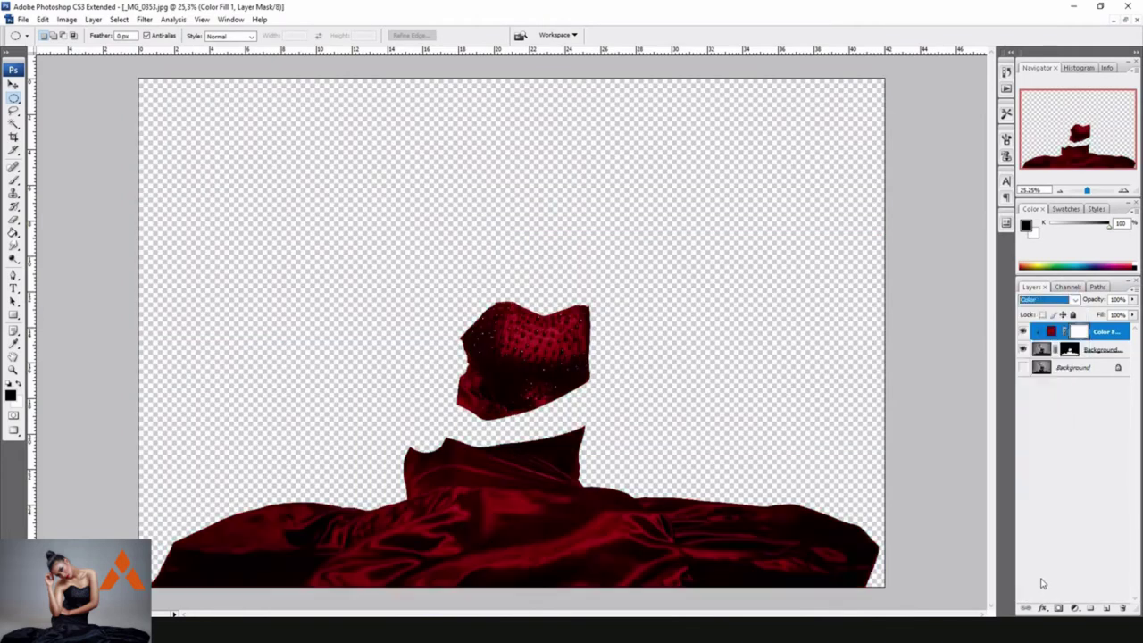
Add a clipped Brightness/Contrast layer with contrast +34 and show the Background photo
click(1075, 608)
click(1064, 459)
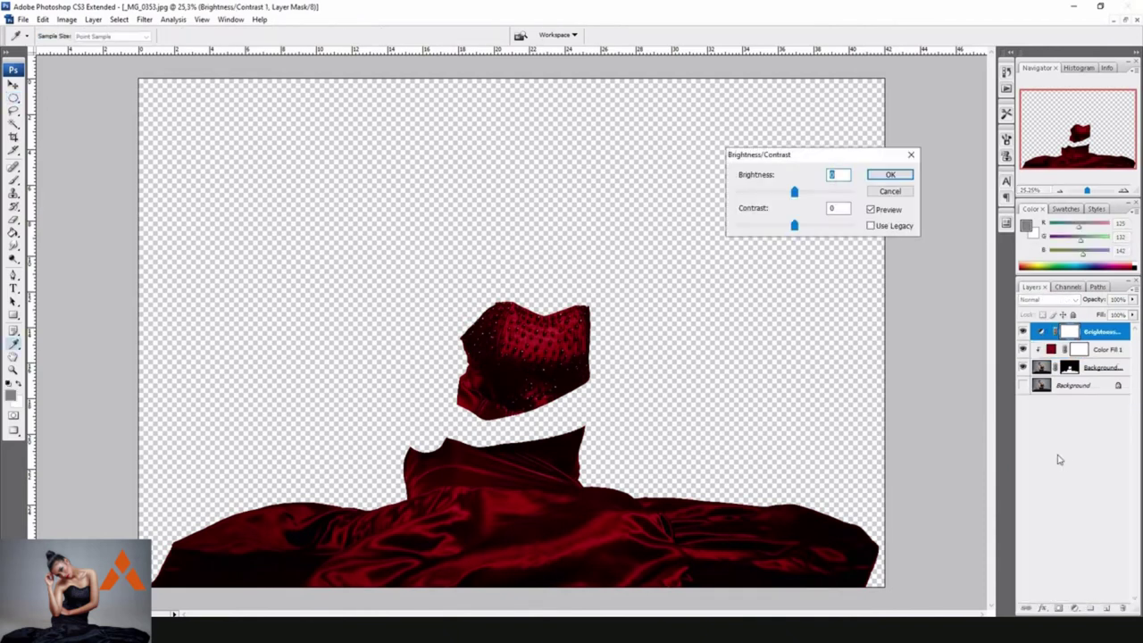
drag(793, 226, 815, 226)
click(890, 174)
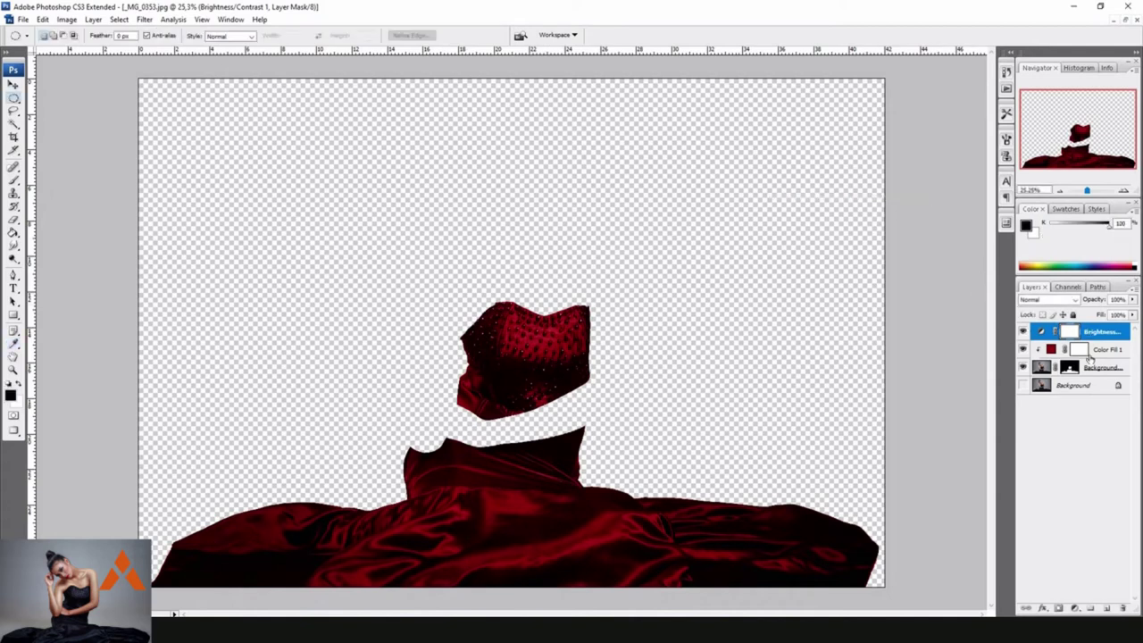
right_click(1098, 331)
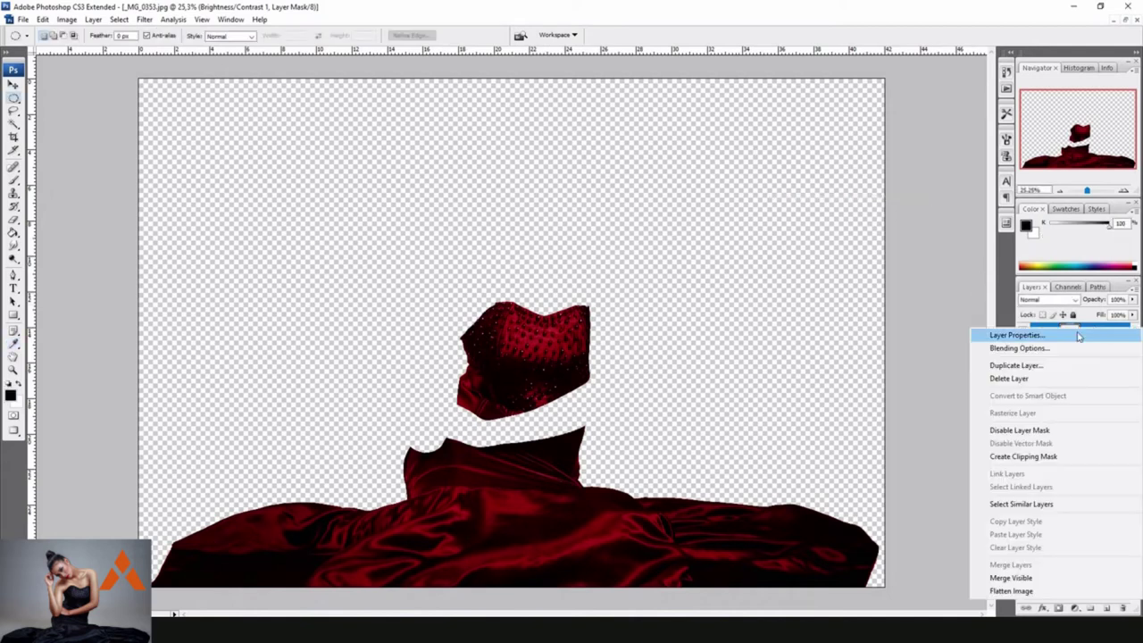
click(1026, 451)
click(1023, 385)
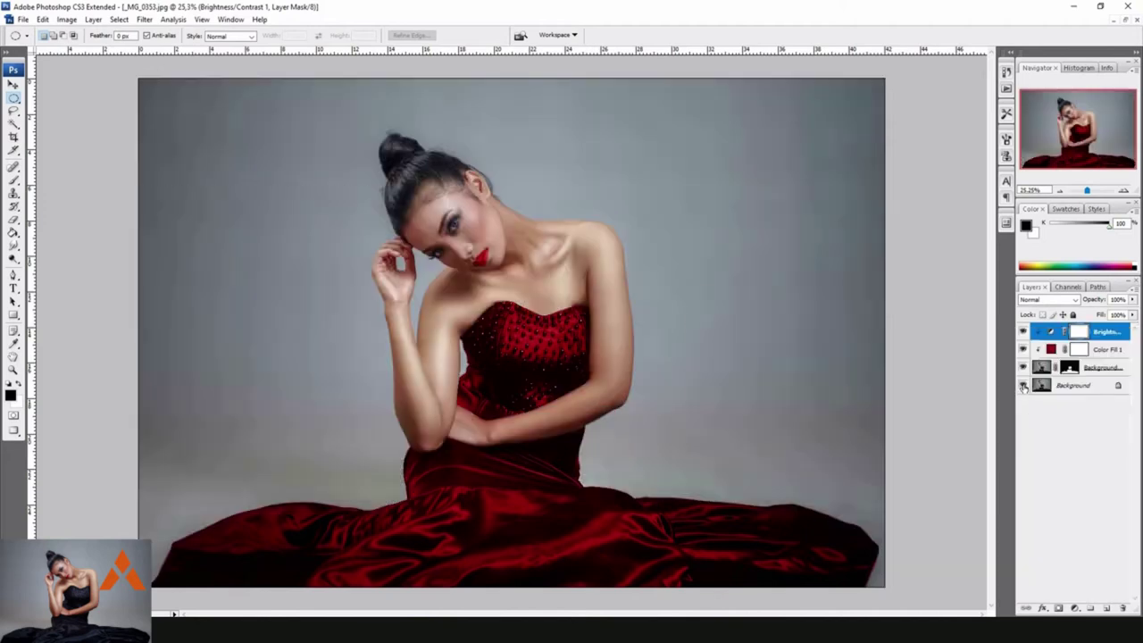
Change Brightness/Contrast 1 to brightness +64 and contrast -17
key(ctrl+minus)
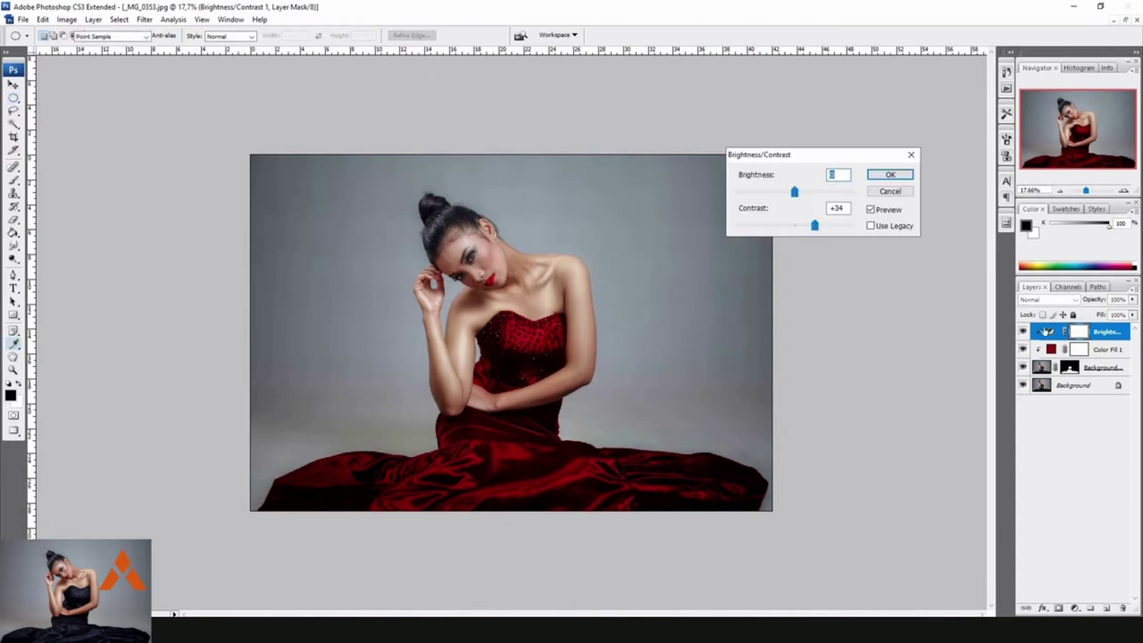
double_click(1049, 332)
mouse_move(796, 192)
mouse_down()
mouse_move(808, 193)
mouse_move(764, 229)
mouse_up()
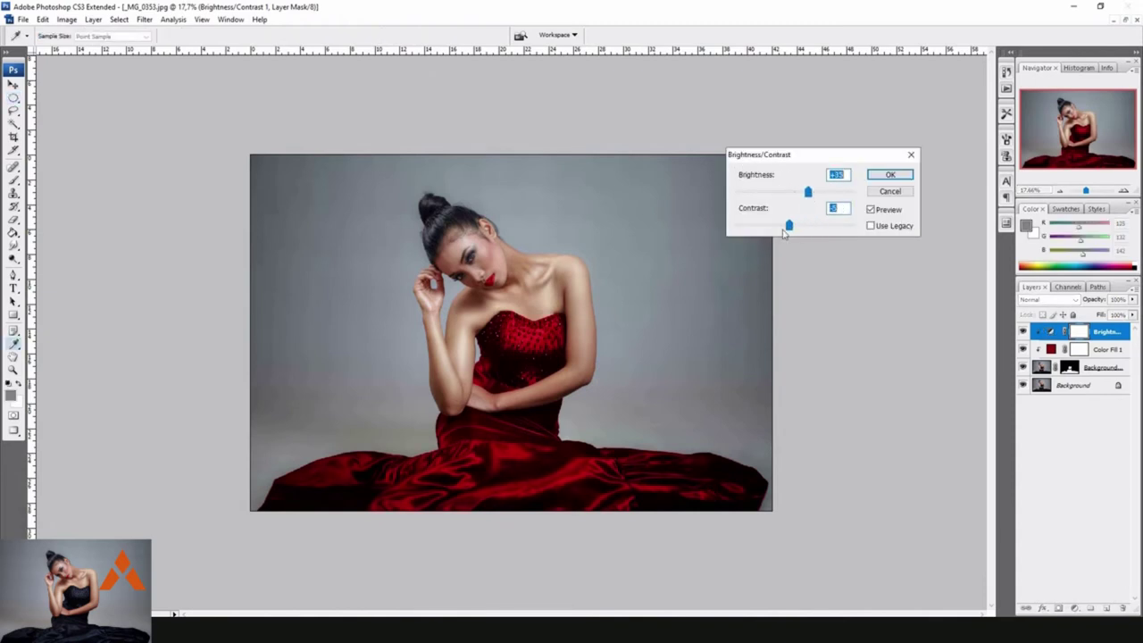
drag(765, 228, 765, 228)
drag(806, 193, 822, 206)
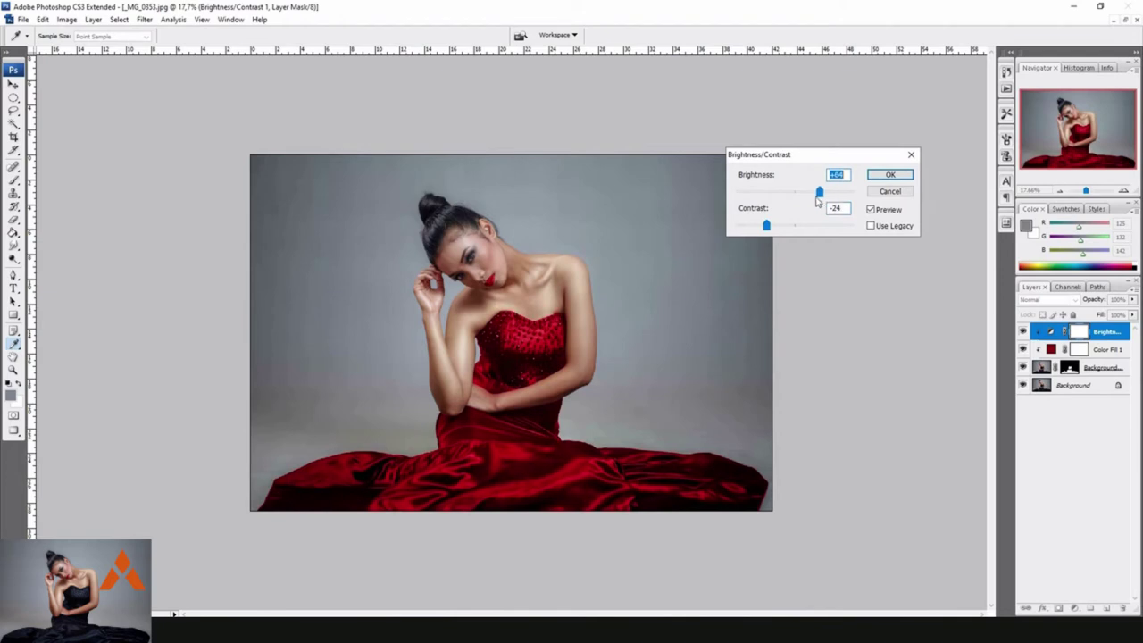
drag(766, 227, 775, 229)
click(773, 227)
click(890, 176)
click(1093, 348)
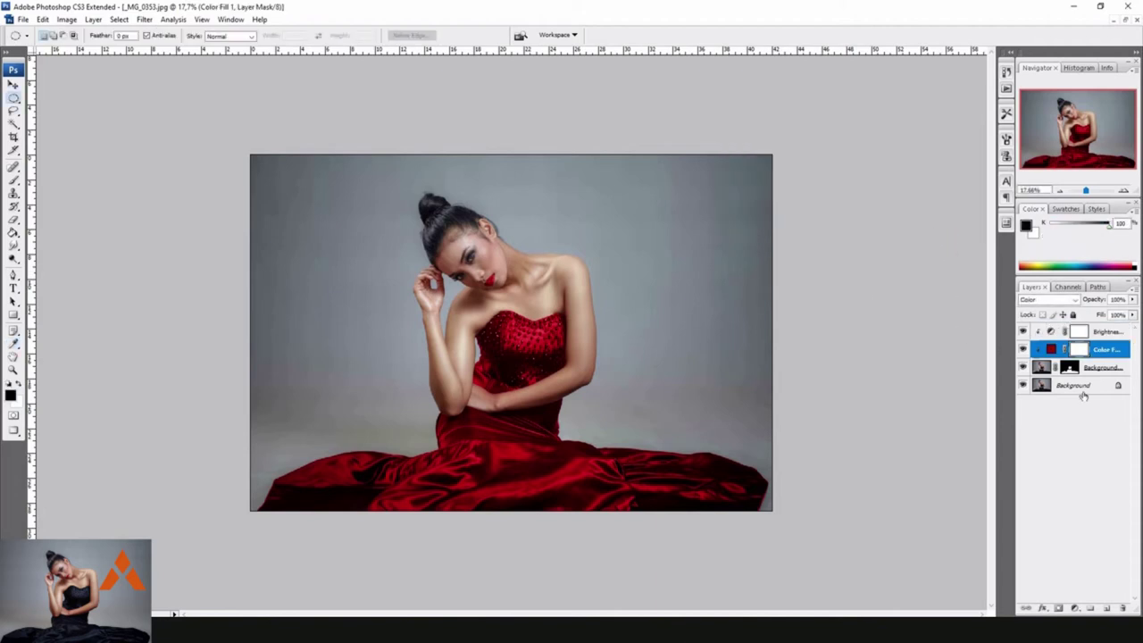
Add a Levels adjustment with midtones 1.30 and white input lowered to about 207
click(1074, 607)
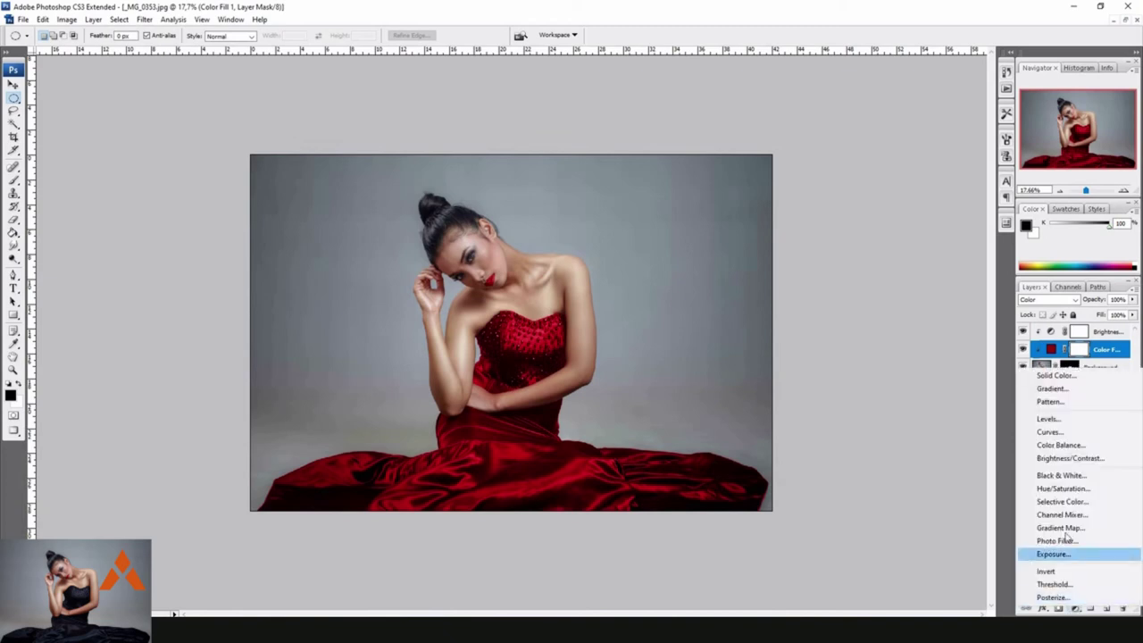
click(1049, 419)
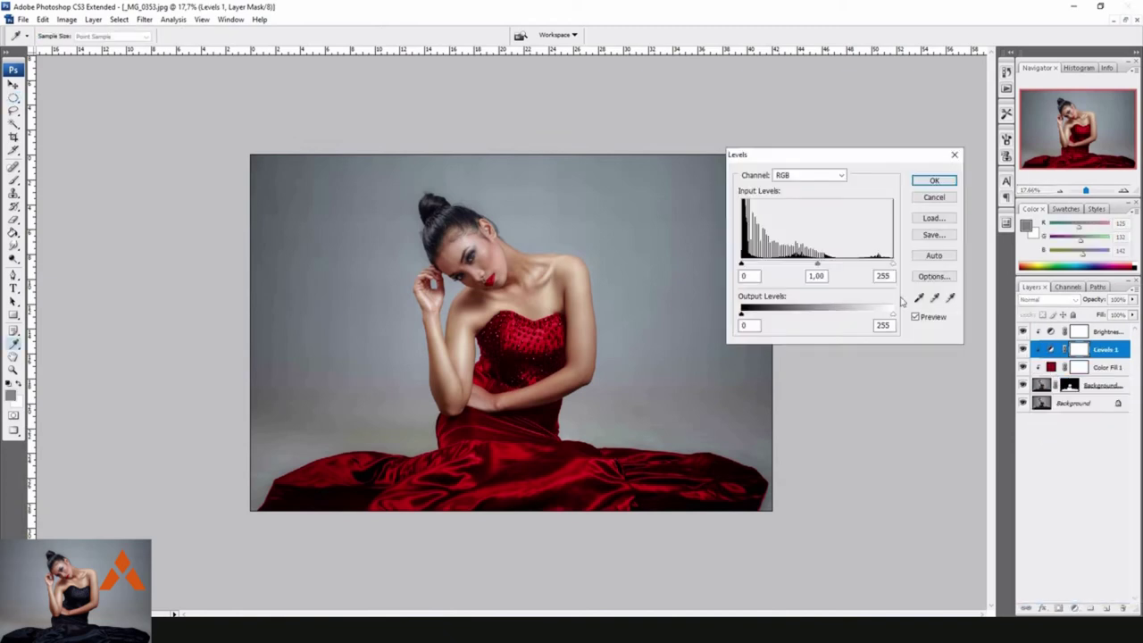
mouse_move(741, 265)
mouse_down()
mouse_move(754, 264)
mouse_move(742, 265)
mouse_up()
drag(823, 264, 803, 266)
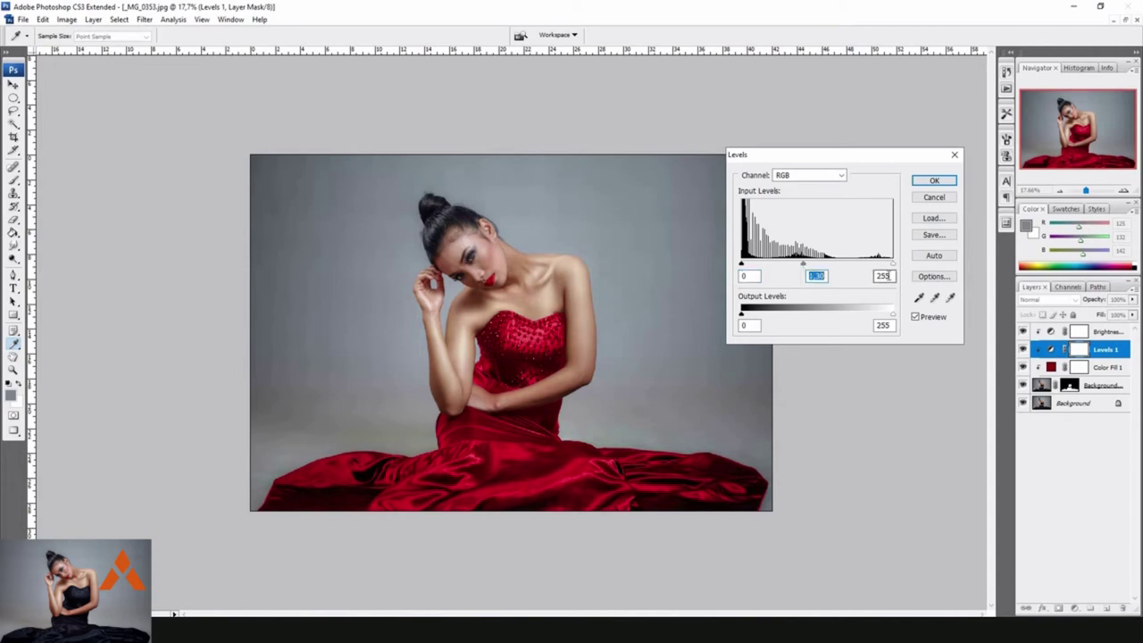
mouse_move(891, 266)
mouse_down()
mouse_move(864, 270)
mouse_move(888, 268)
mouse_up()
click(934, 180)
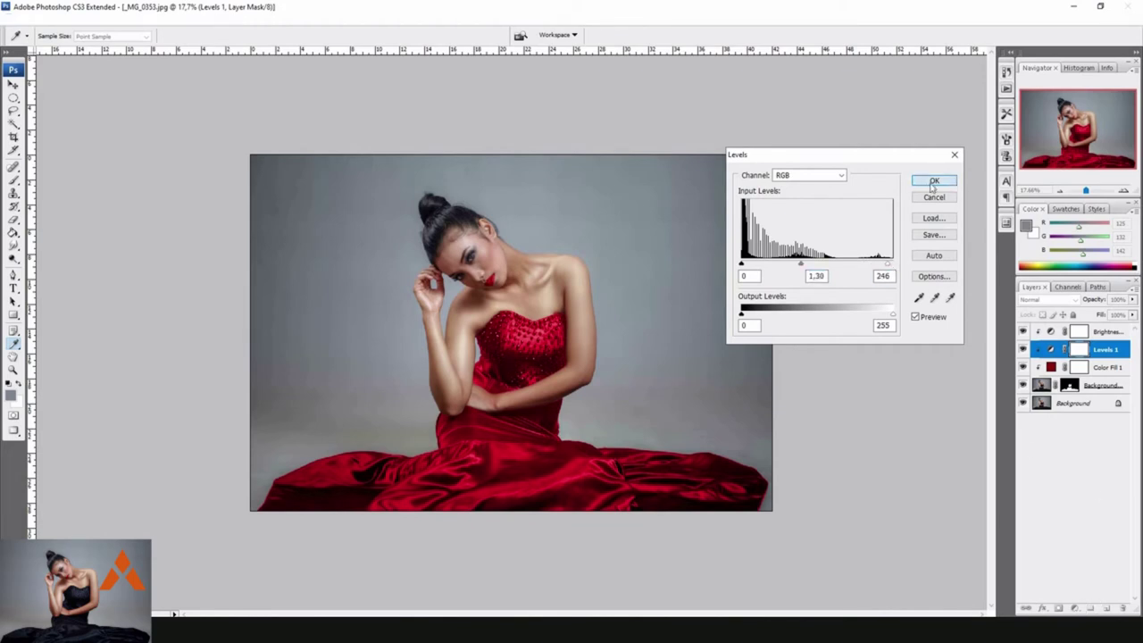
click(1076, 607)
click(1062, 488)
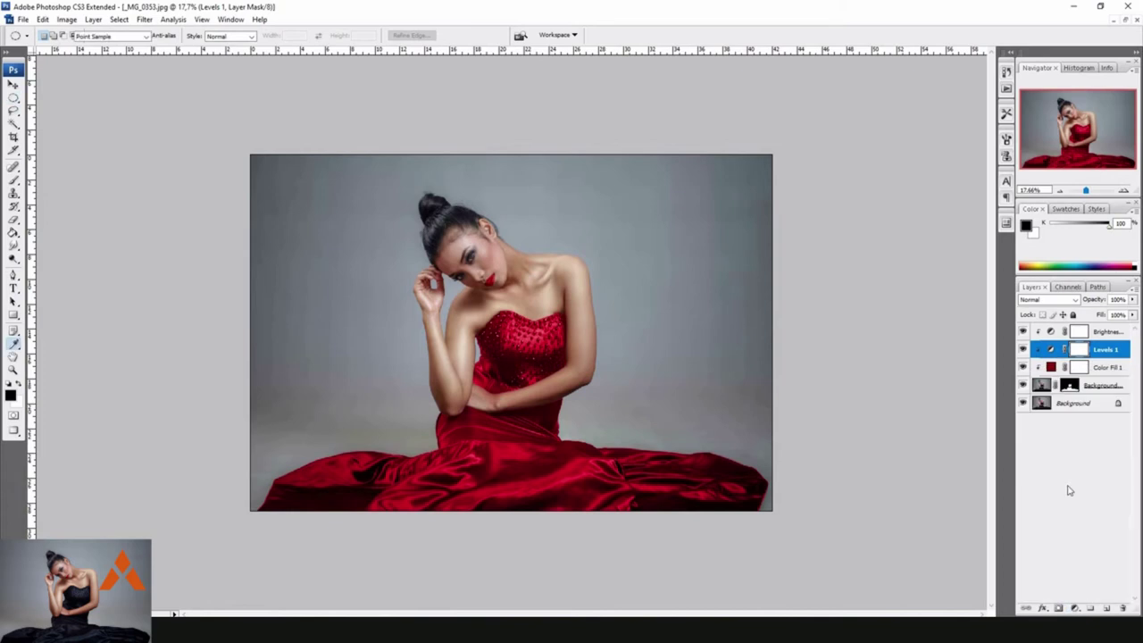
Set the Hue/Saturation layer to hue -135, saturation -15, lightness about -25
mouse_move(819, 241)
mouse_down()
mouse_move(800, 241)
mouse_move(806, 218)
mouse_move(877, 217)
mouse_move(810, 212)
mouse_move(772, 227)
mouse_up()
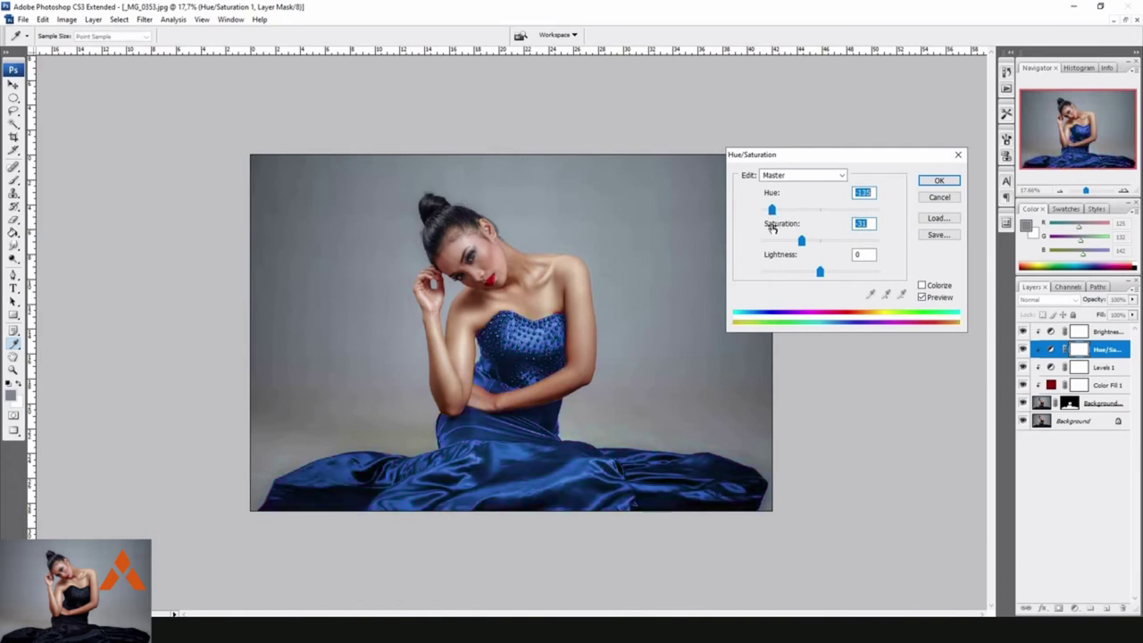
mouse_move(801, 241)
mouse_down()
mouse_move(786, 242)
mouse_move(811, 249)
mouse_move(805, 274)
mouse_up()
click(819, 272)
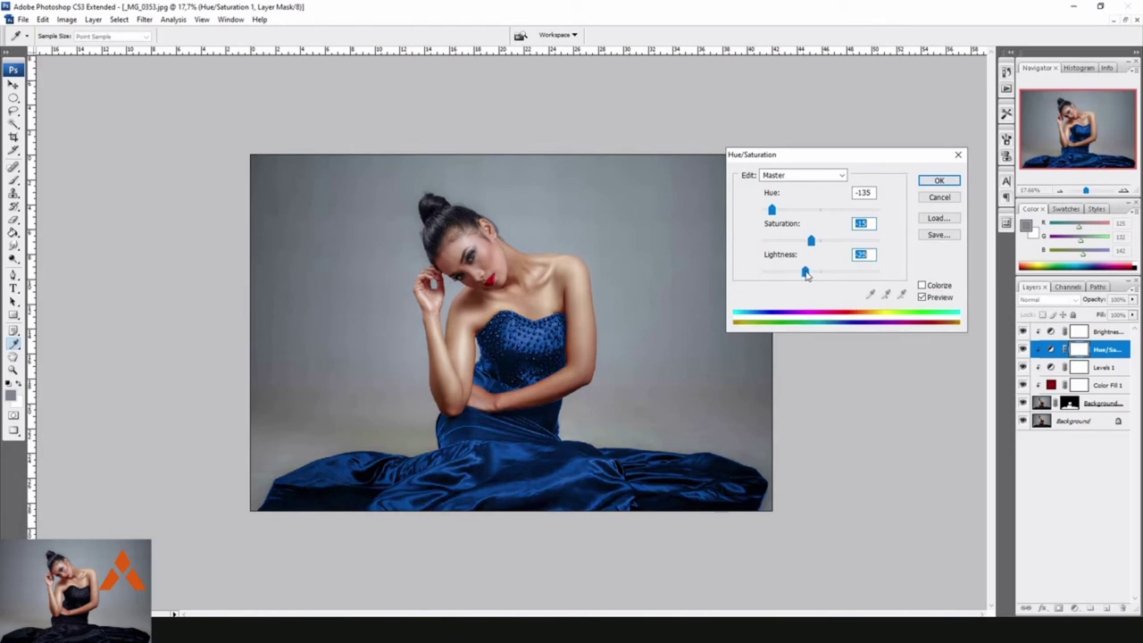
click(933, 188)
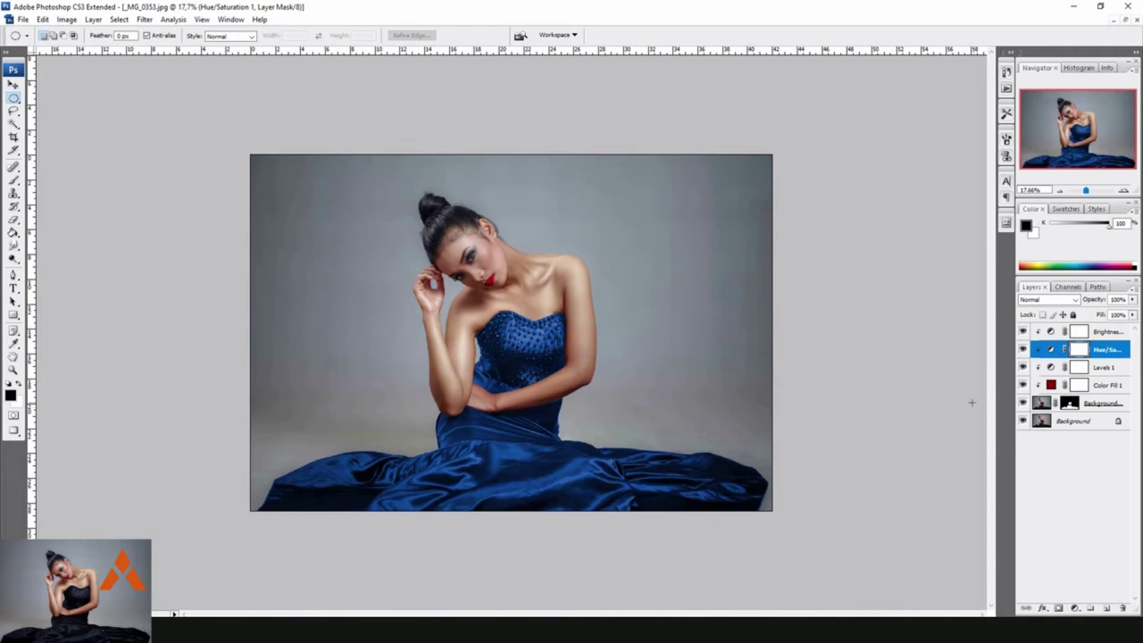
Toggle the Hue/Saturation layer on and off to compare blue with red
click(1023, 349)
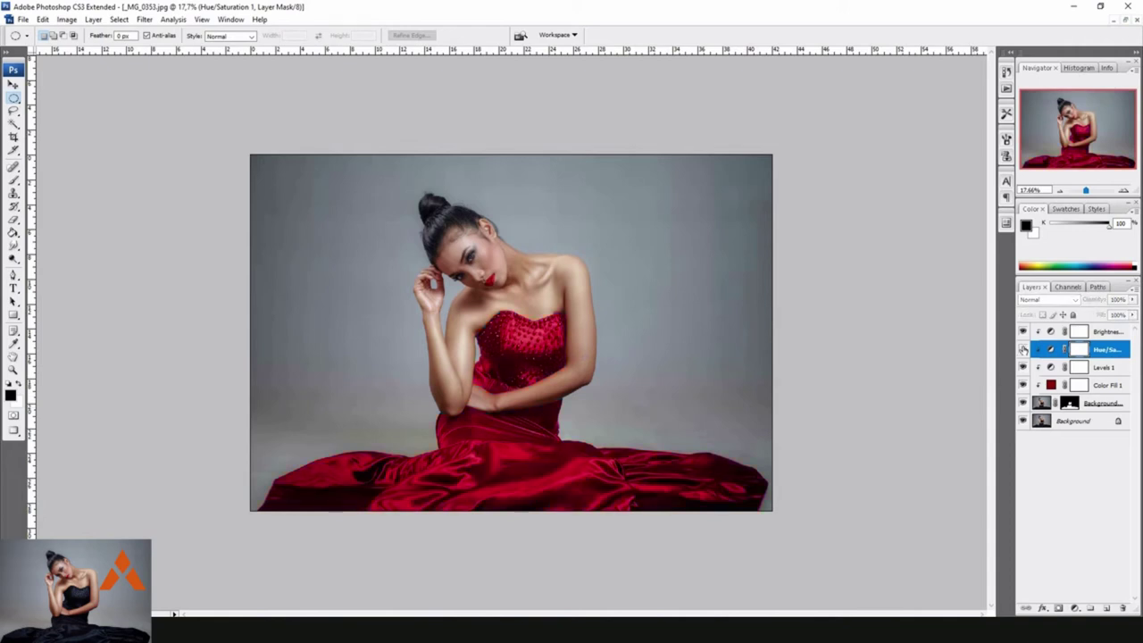
click(1023, 349)
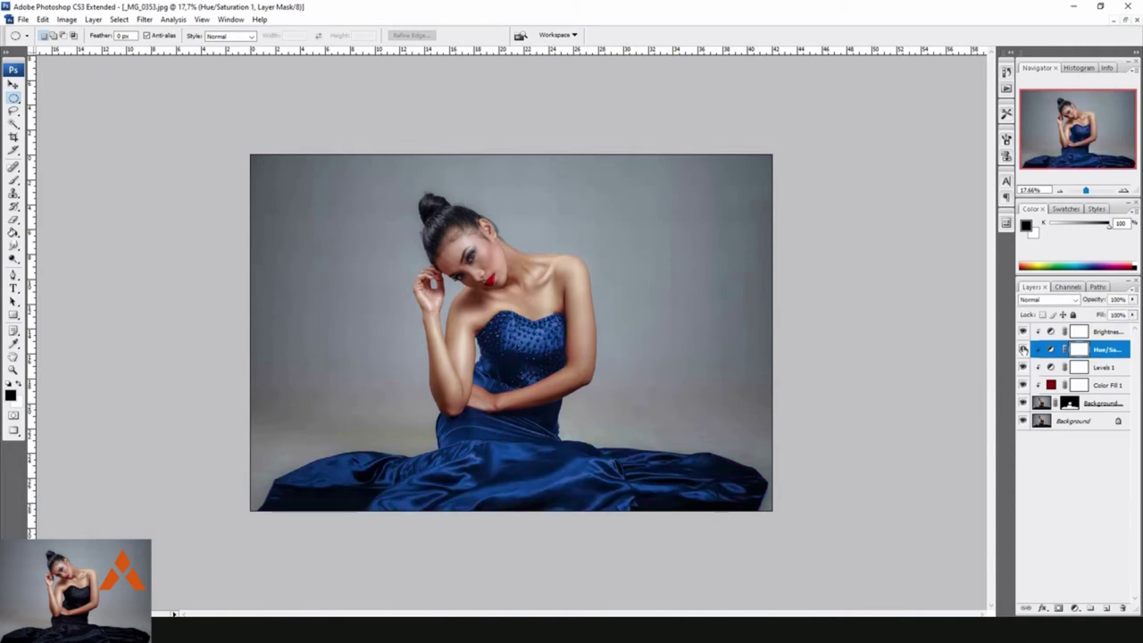
click(1023, 349)
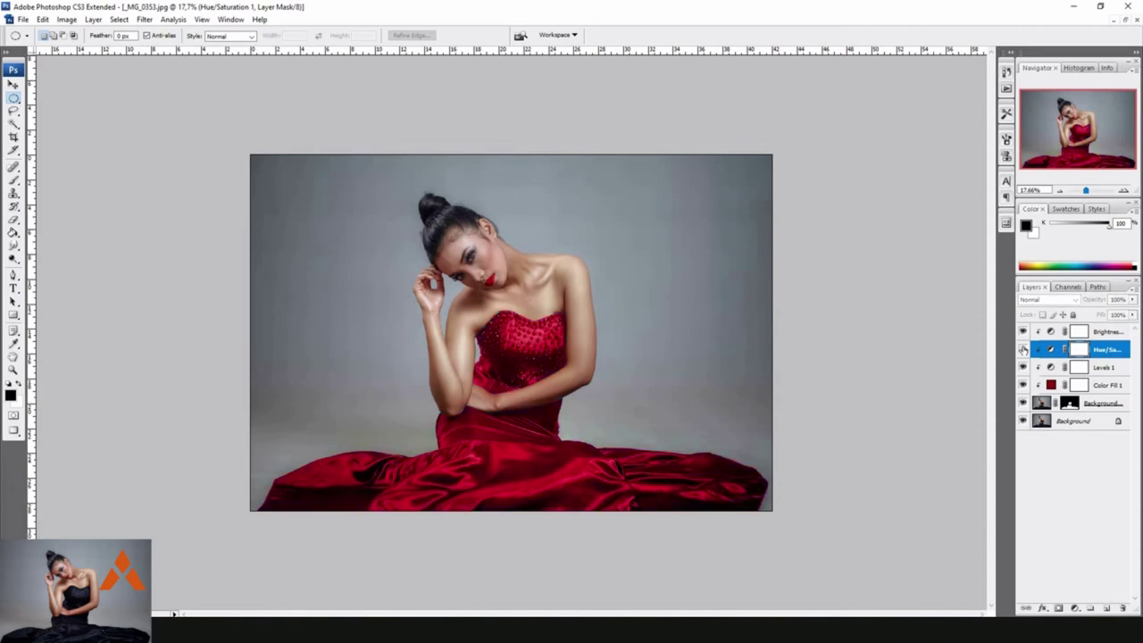
click(1023, 348)
Turn Brightness/Contrast 1 back on and change its contrast to about -28
click(1024, 332)
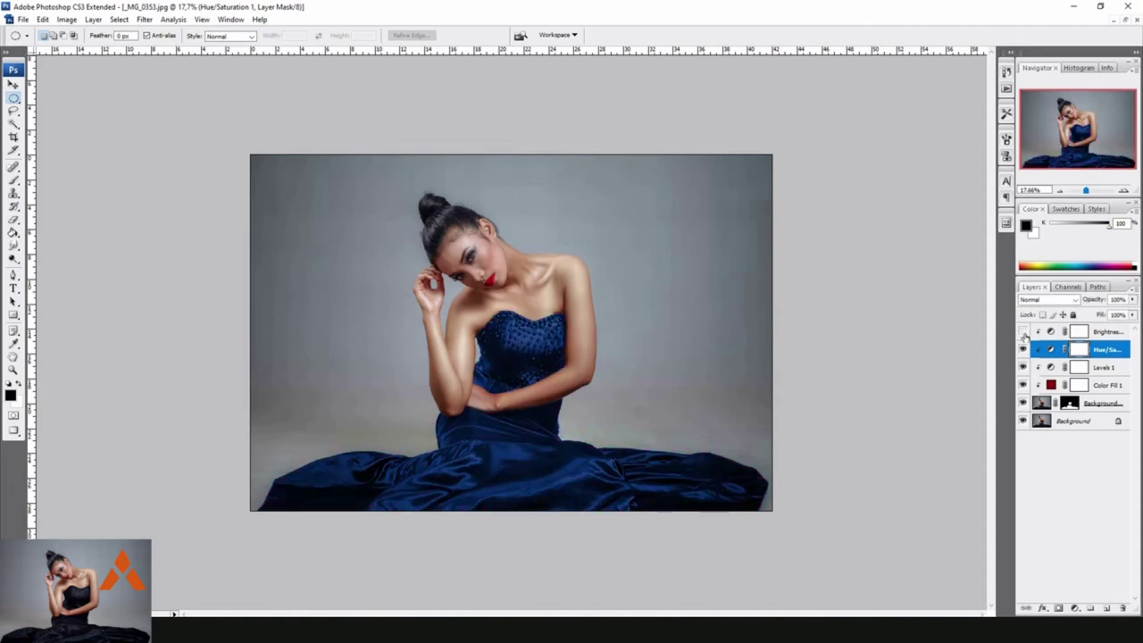
double_click(1049, 332)
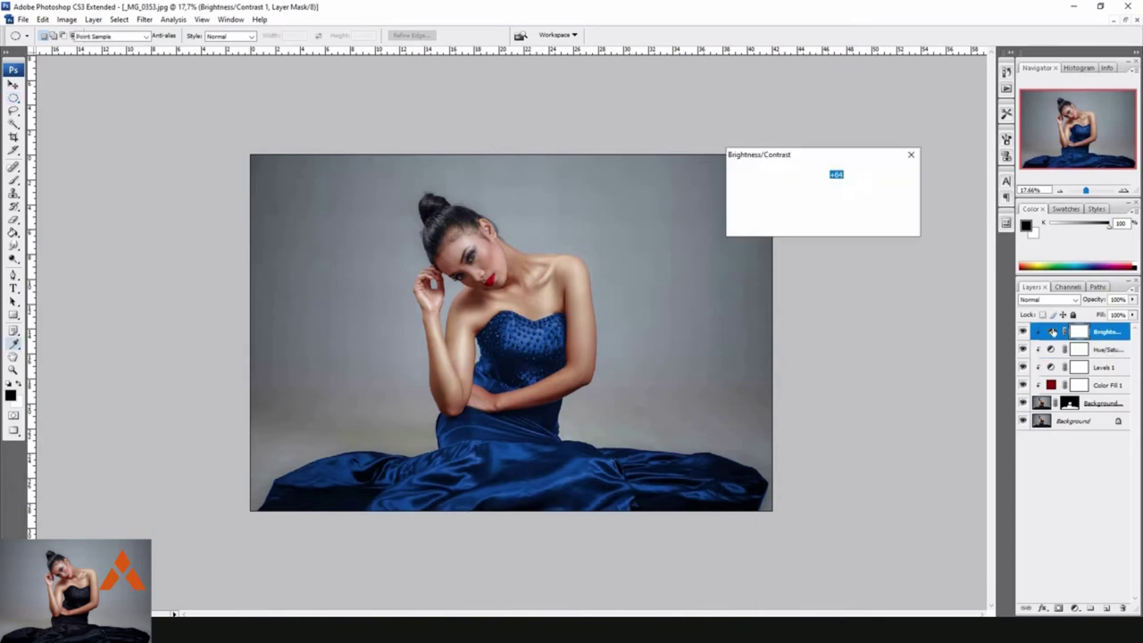
mouse_move(774, 225)
mouse_down()
mouse_move(792, 227)
mouse_move(771, 233)
mouse_up()
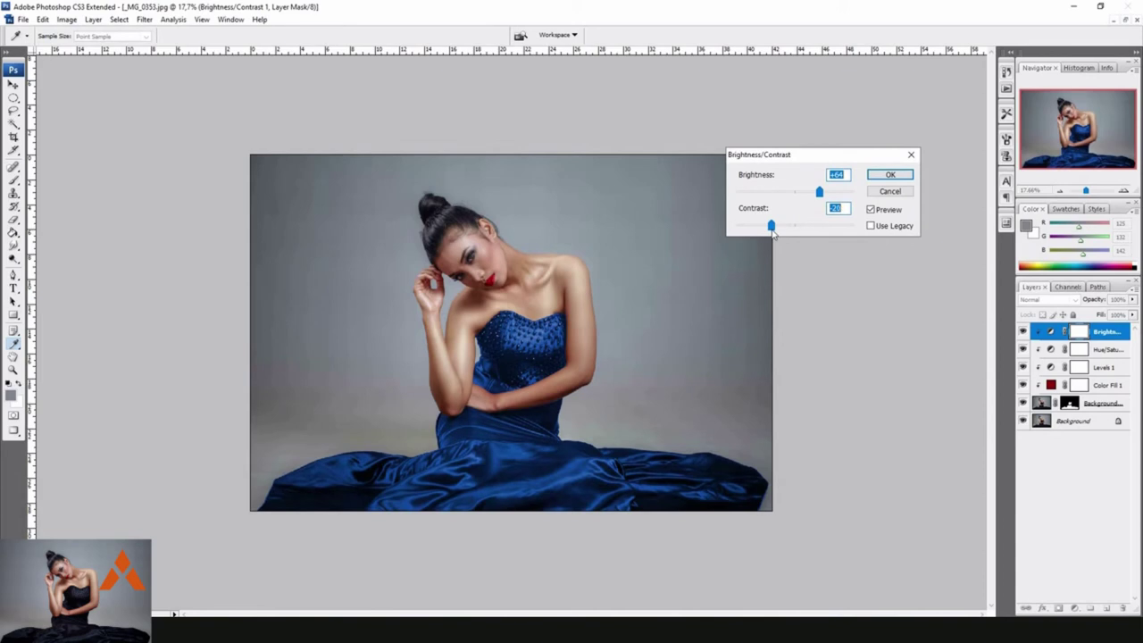
click(889, 174)
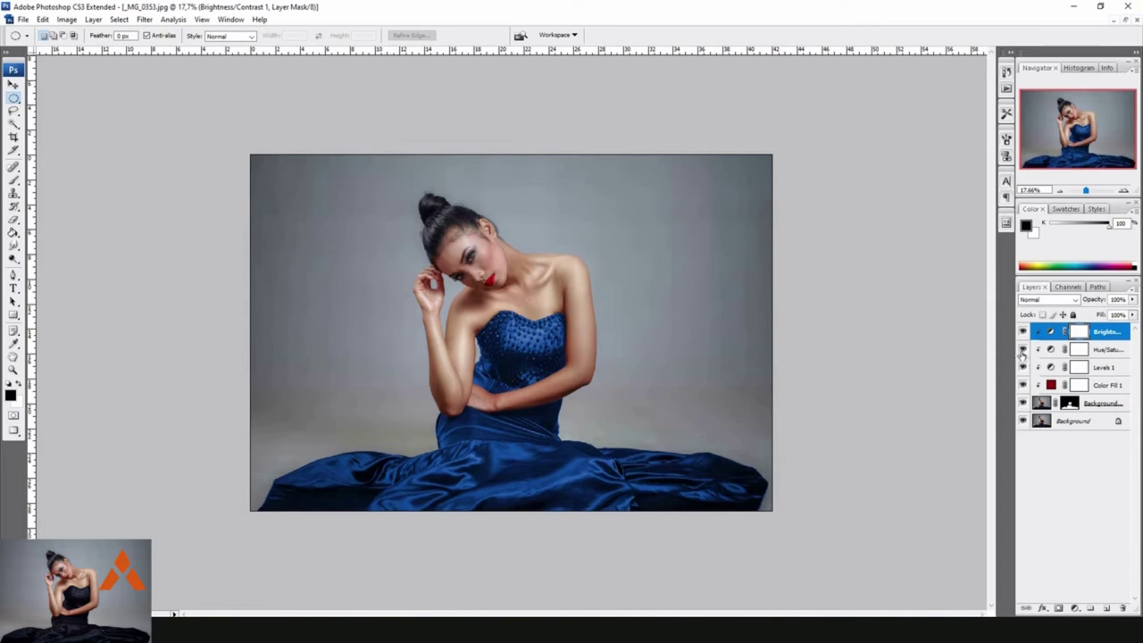
Compare the dress with and without the blue hue and Levels layers, leaving Hue/Saturation 1 hidden
click(1023, 351)
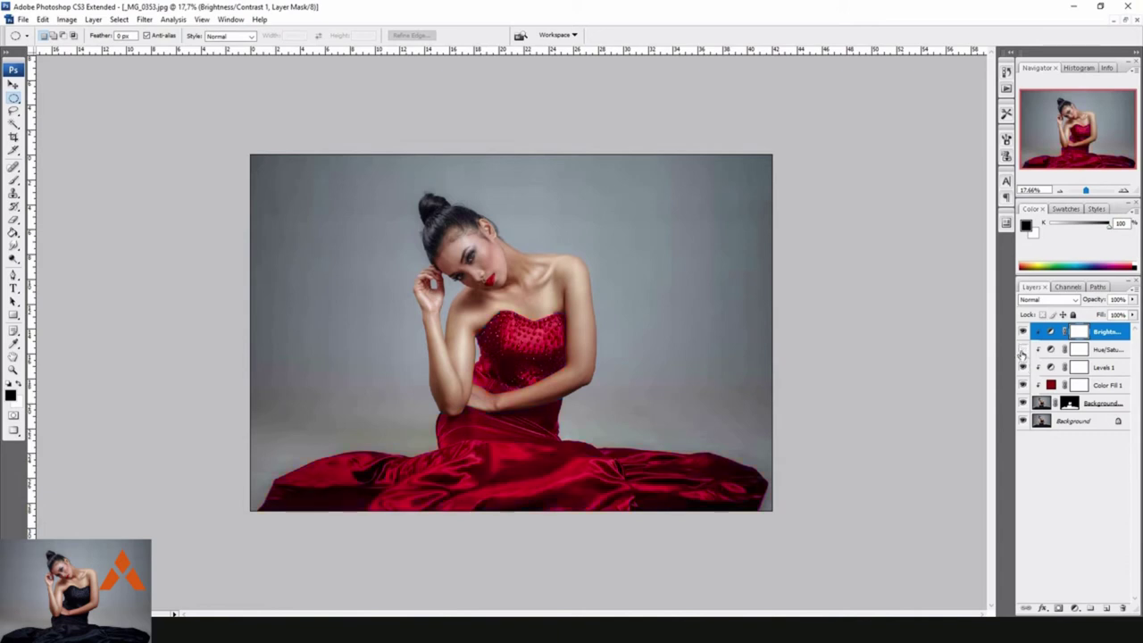
click(1023, 367)
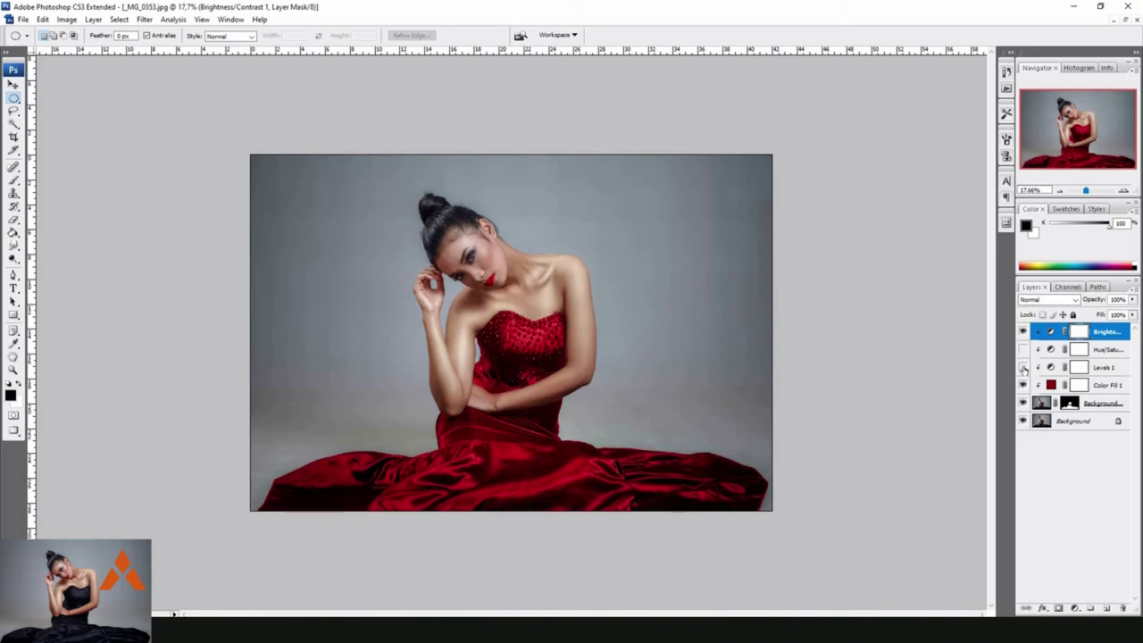
click(1023, 368)
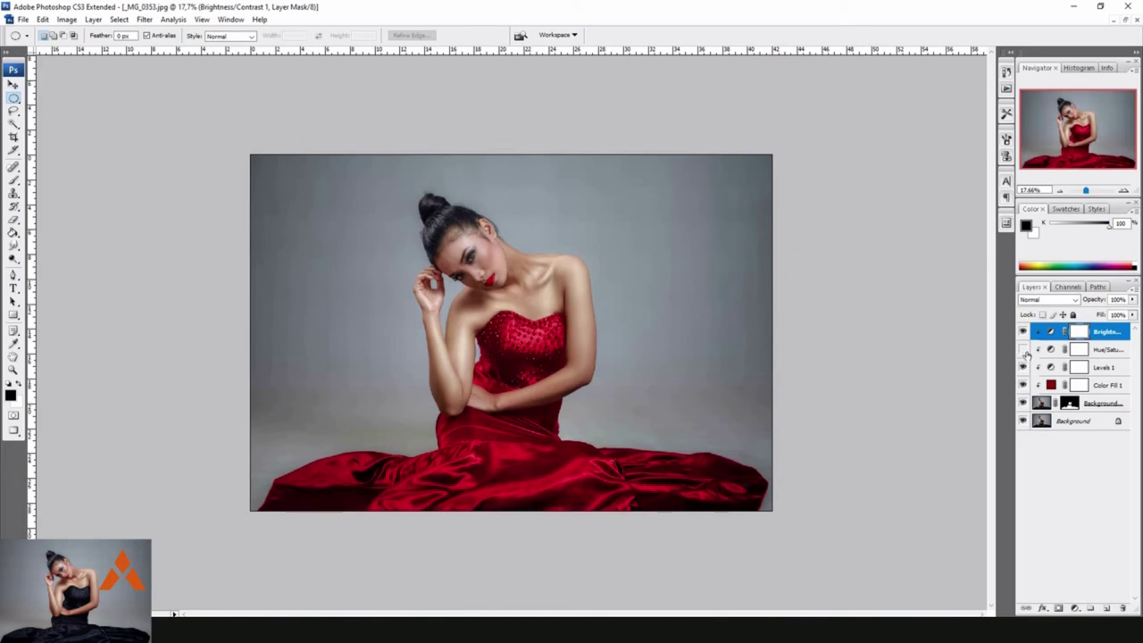
click(1023, 350)
click(1121, 353)
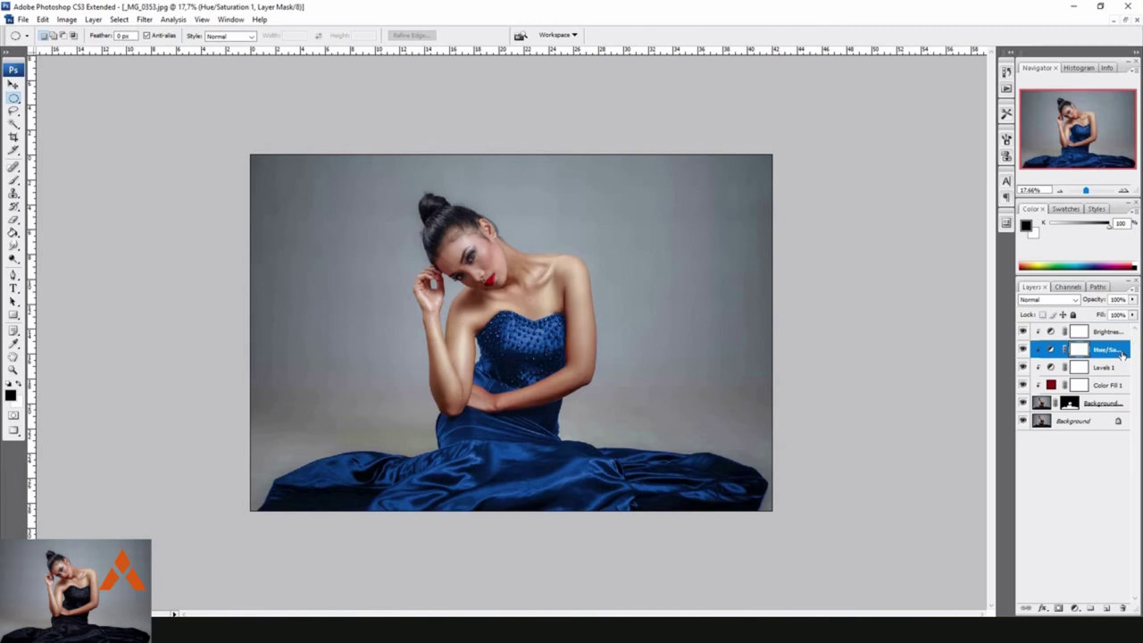
click(1023, 350)
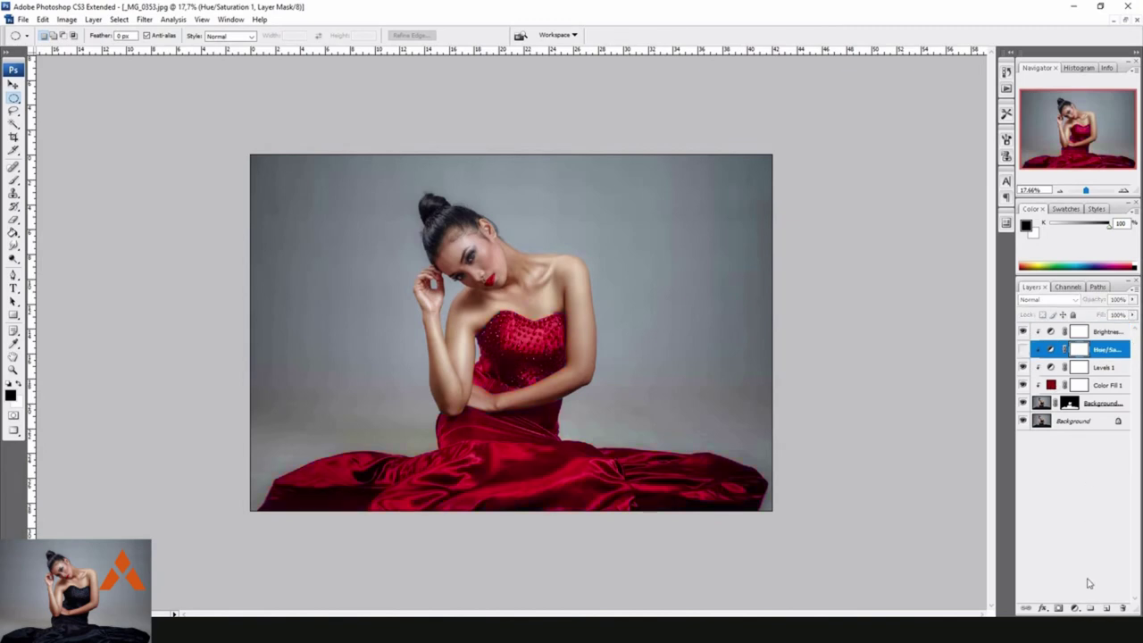
Add Hue/Saturation 2 with Hue -170, Saturation -22, Lightness -27 for a teal-green dress
click(1075, 608)
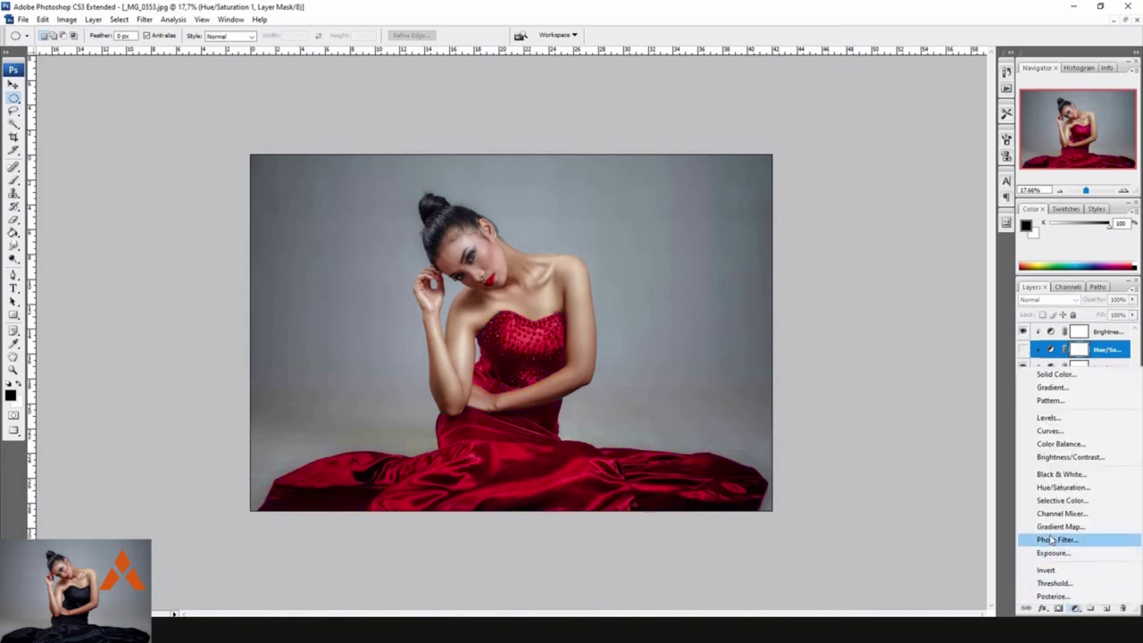
click(1058, 489)
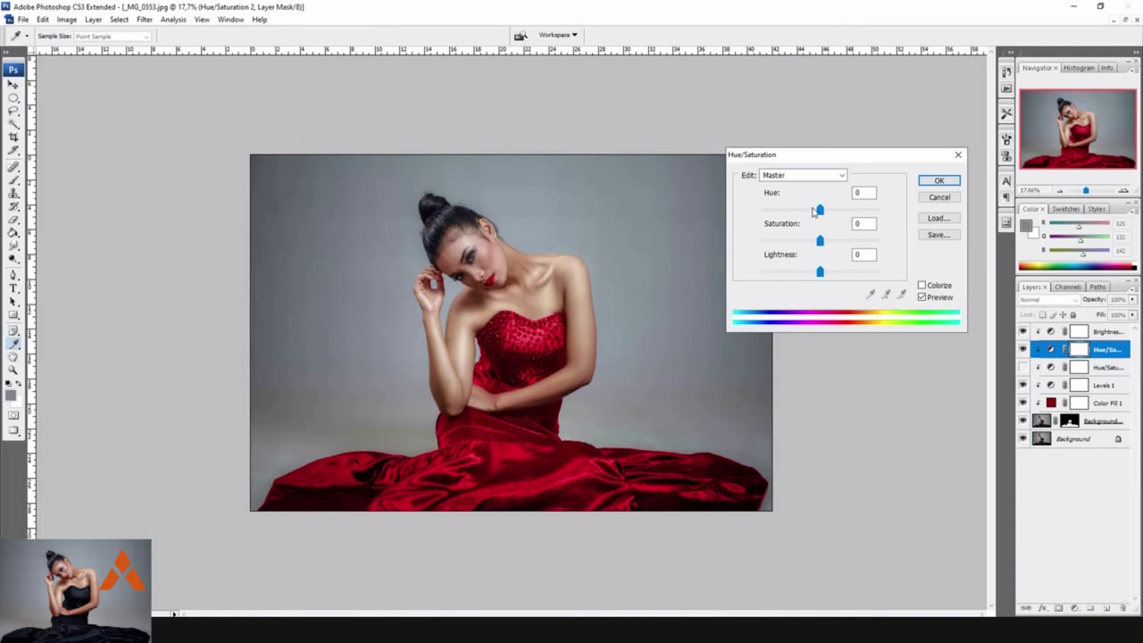
drag(814, 212, 769, 222)
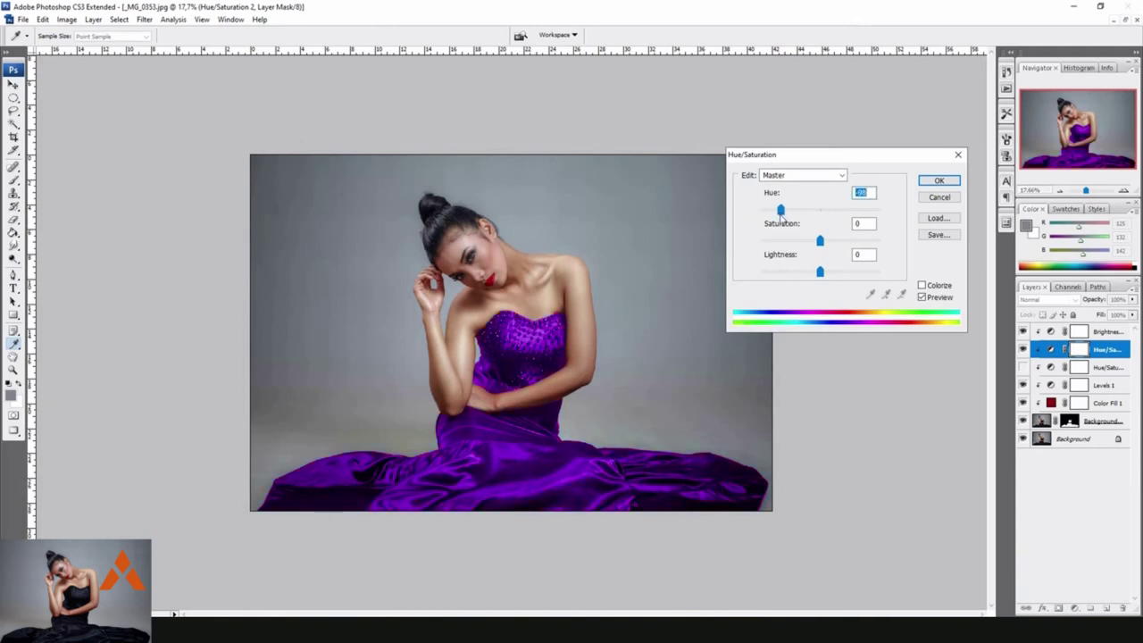
drag(770, 221, 761, 224)
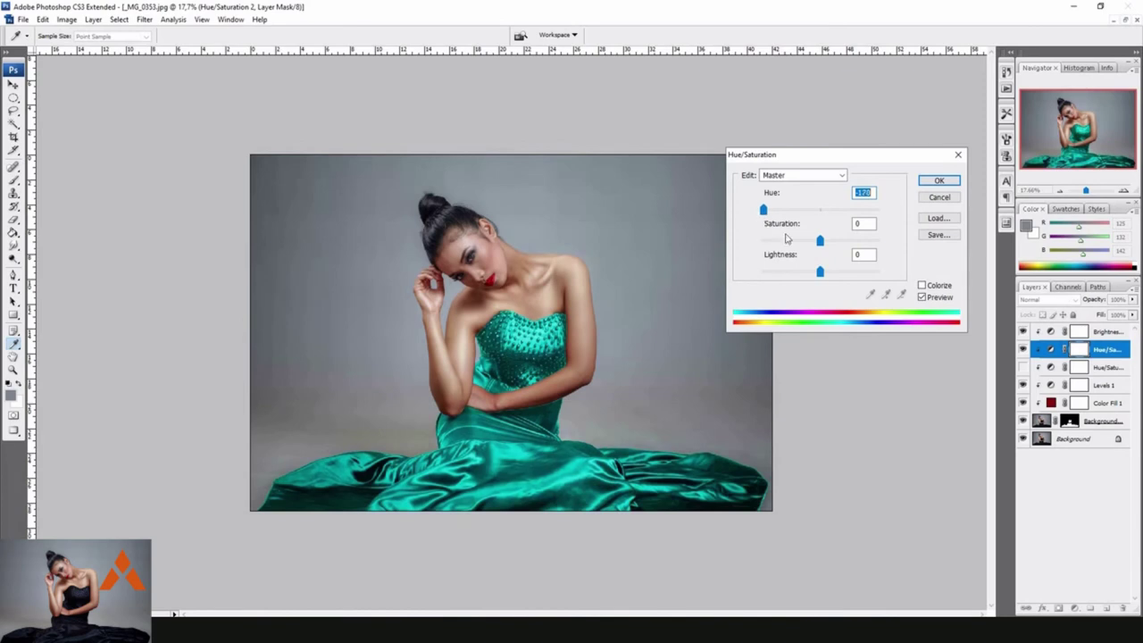
mouse_move(819, 240)
mouse_down()
mouse_move(792, 241)
mouse_move(846, 273)
mouse_move(804, 282)
mouse_up()
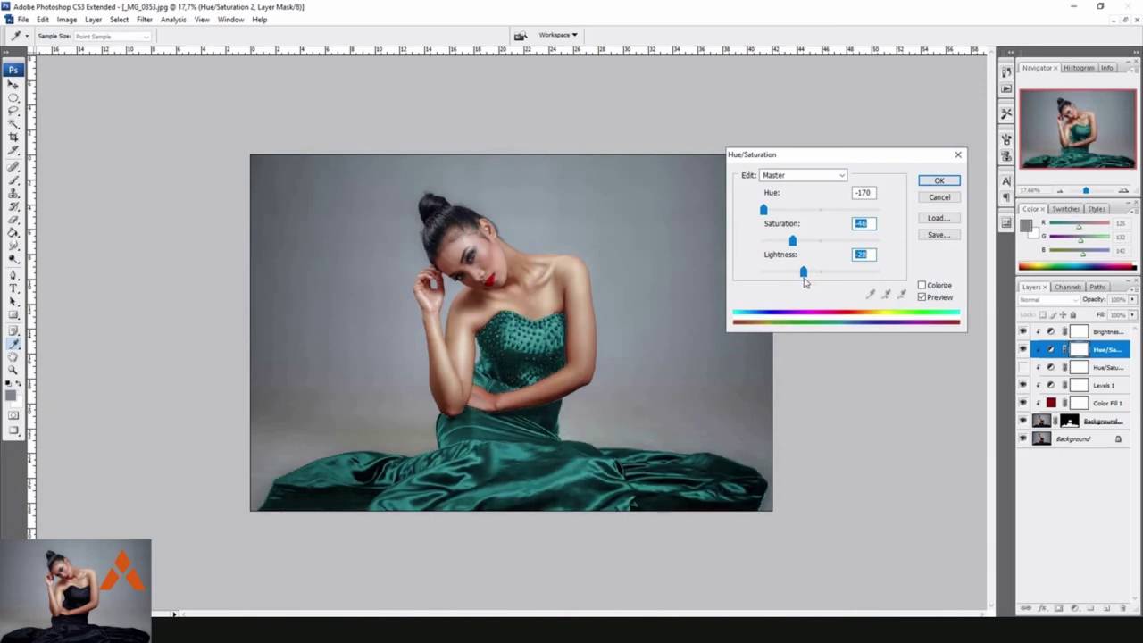
drag(792, 241, 808, 254)
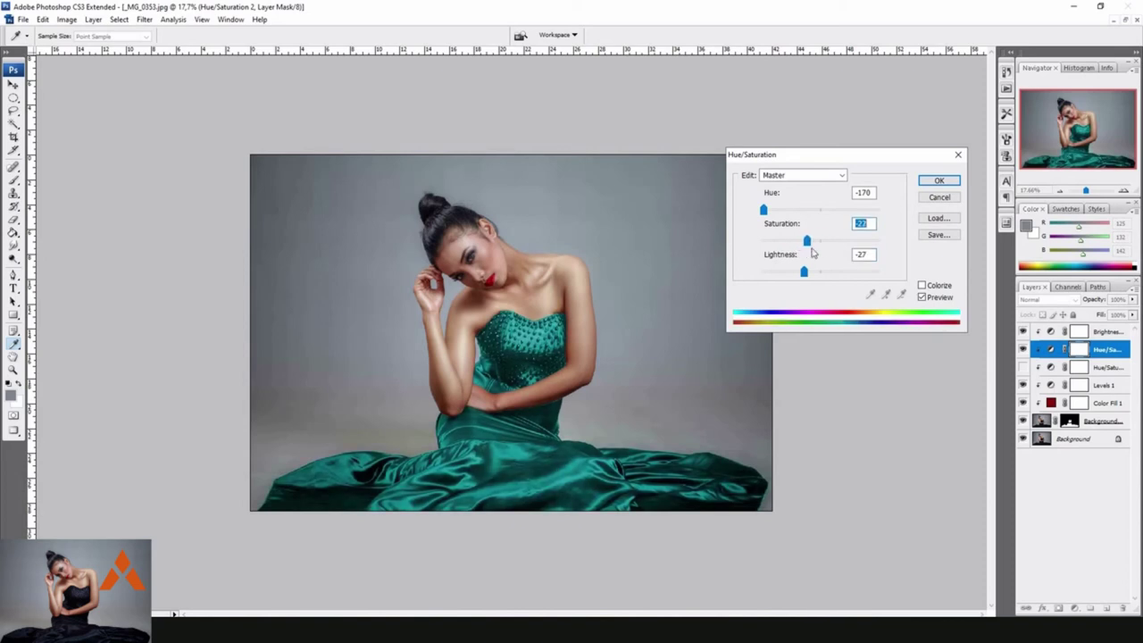
Apply the teal adjustment and hide it so the dress shows red
click(938, 181)
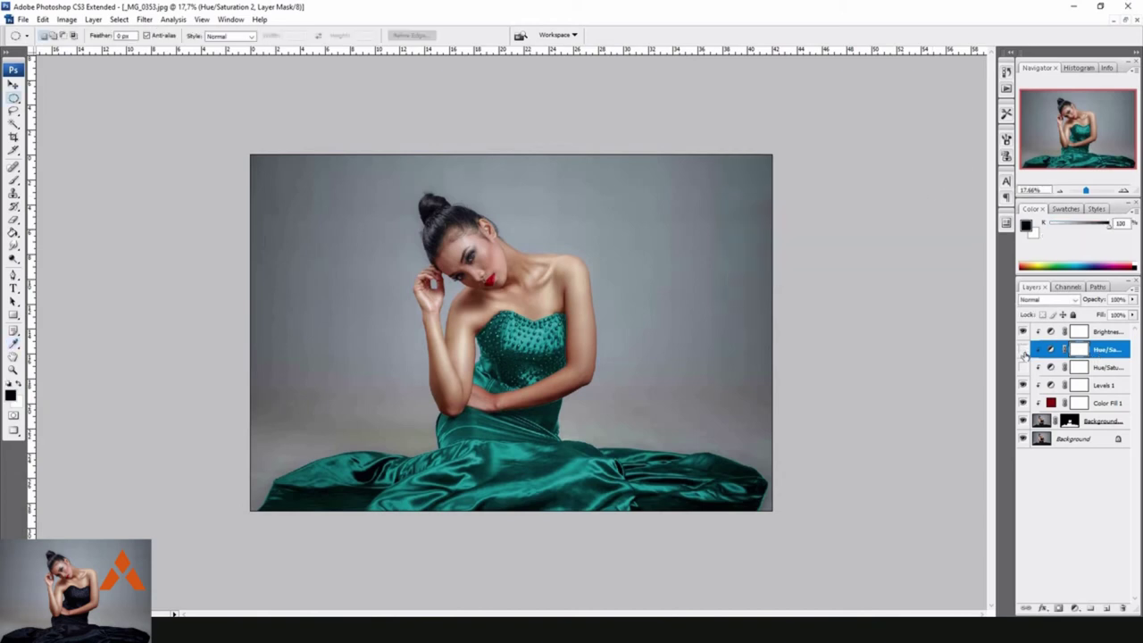
click(1023, 349)
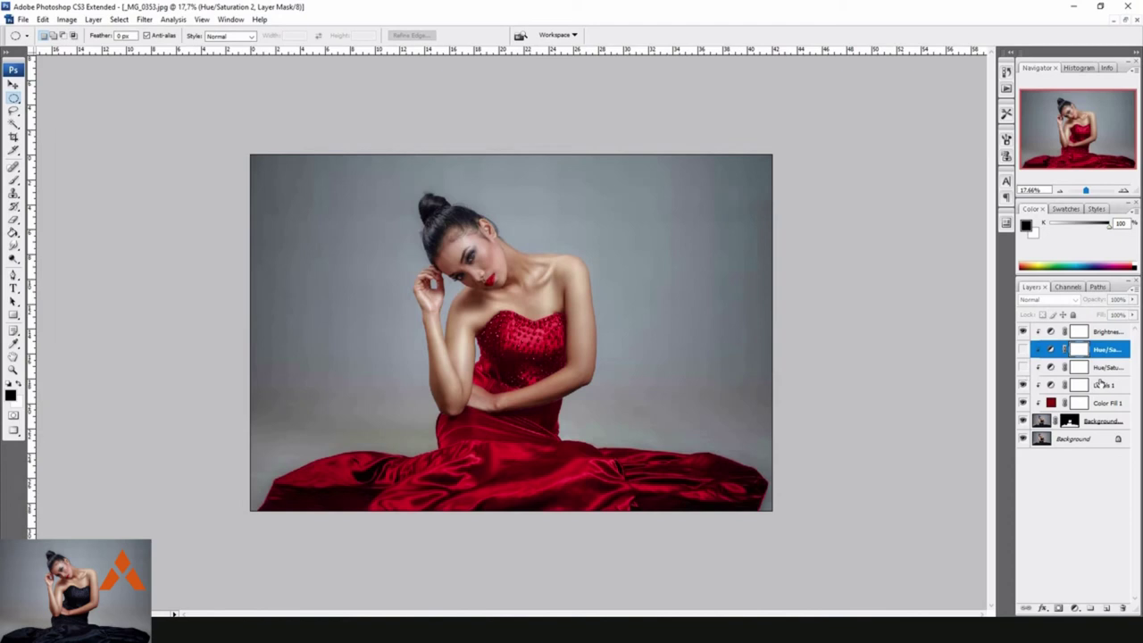
click(1075, 608)
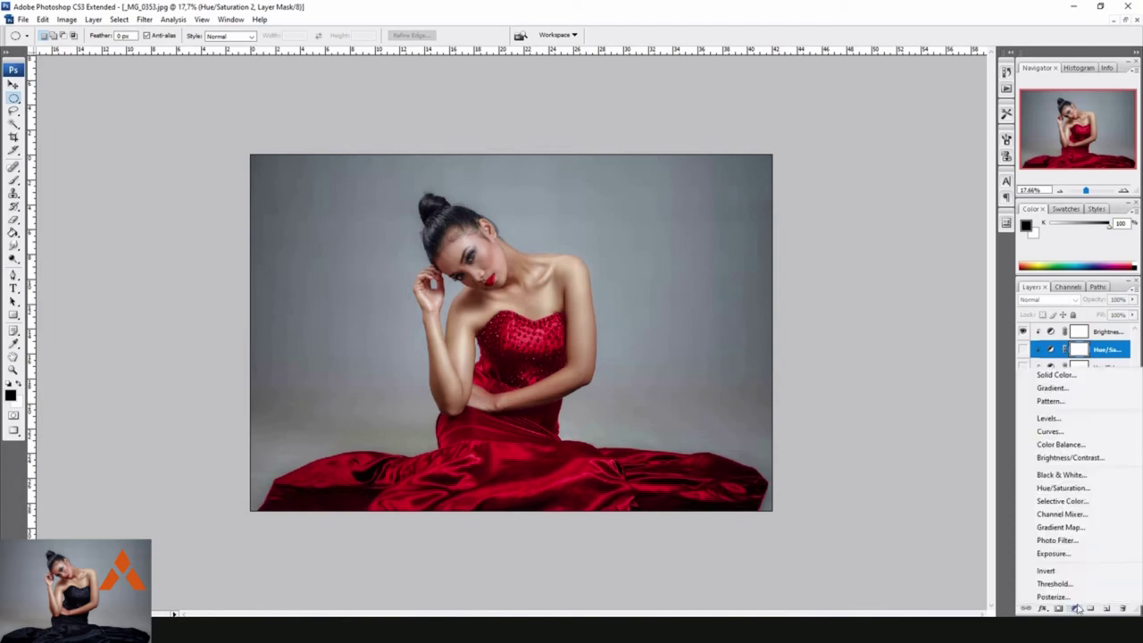
Add Hue/Saturation 3 with Hue +56 and Saturation -22, then hide it to compare
click(1063, 488)
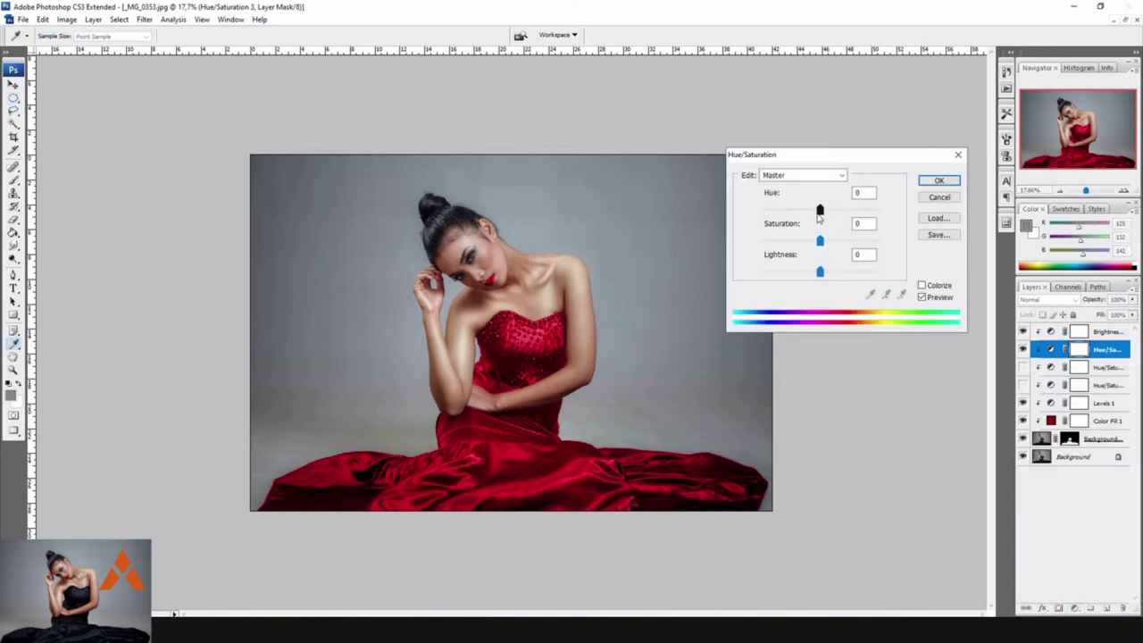
mouse_move(820, 210)
mouse_down()
mouse_move(854, 210)
mouse_move(850, 223)
mouse_up()
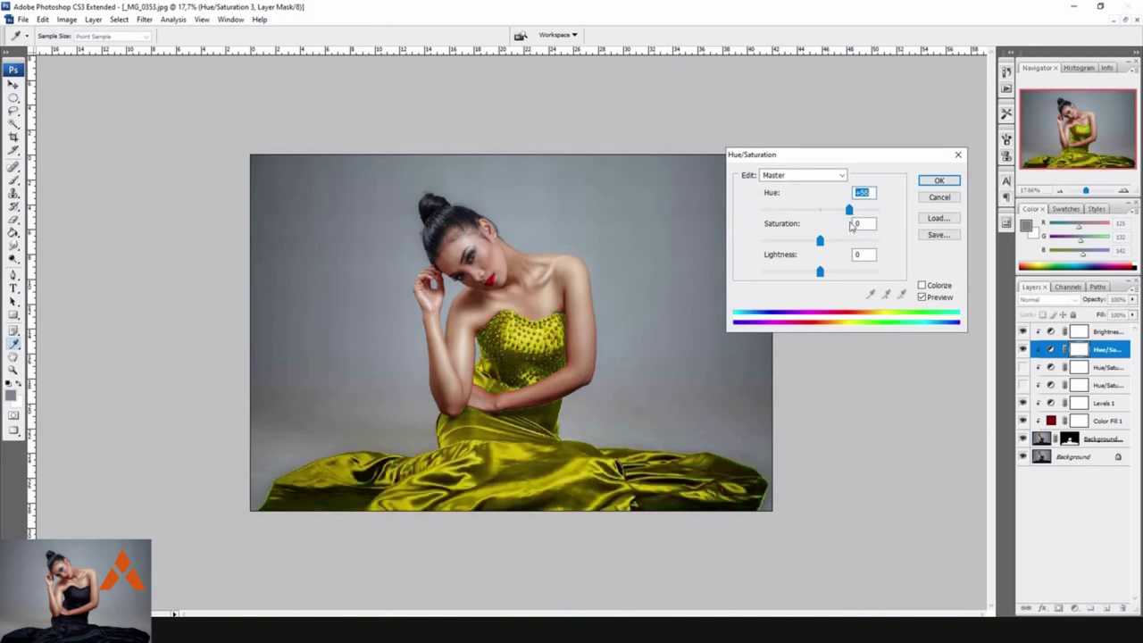
mouse_move(820, 241)
mouse_down()
mouse_move(807, 241)
mouse_move(820, 280)
mouse_up()
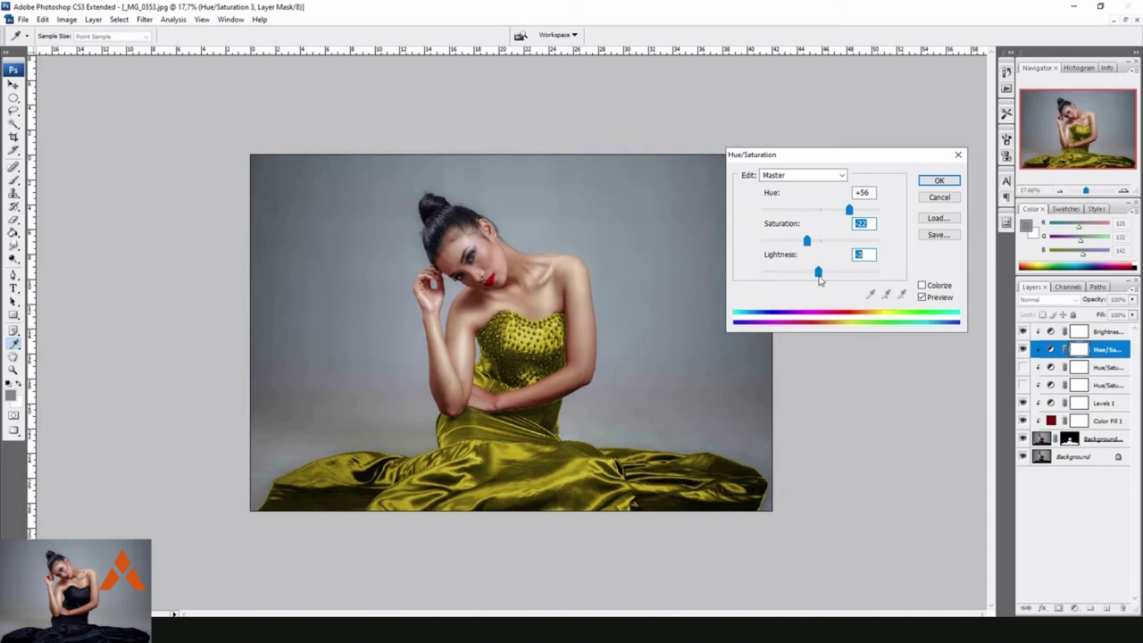
click(938, 181)
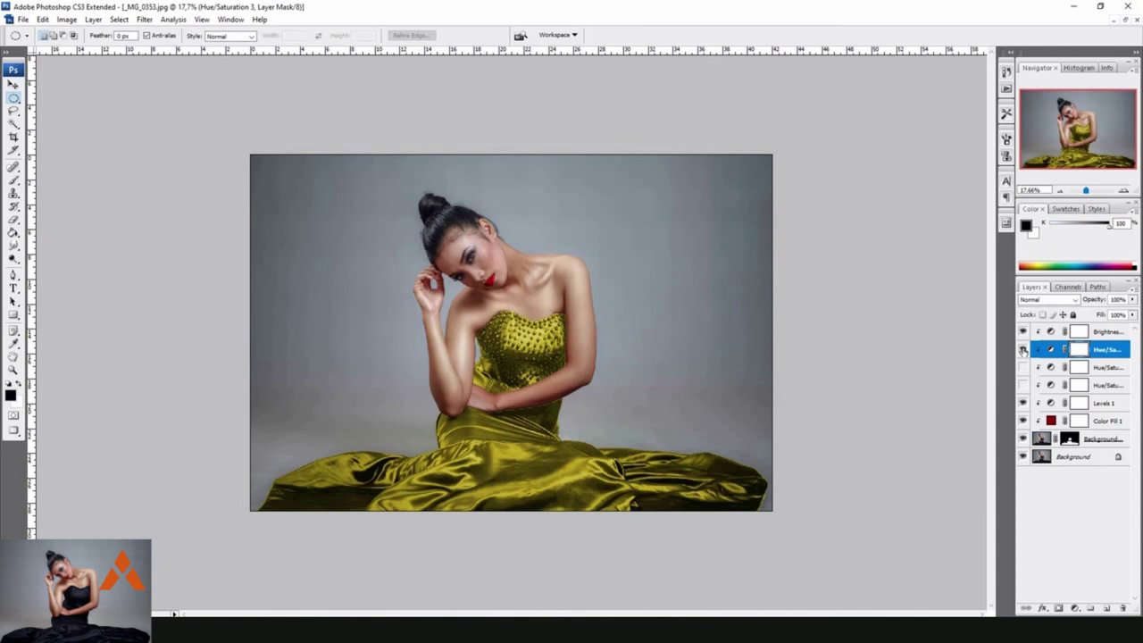
click(1023, 349)
Toggle the Hue/Saturation layers' visibility to compare the dress colour variants
click(1023, 349)
click(1023, 349)
click(1023, 384)
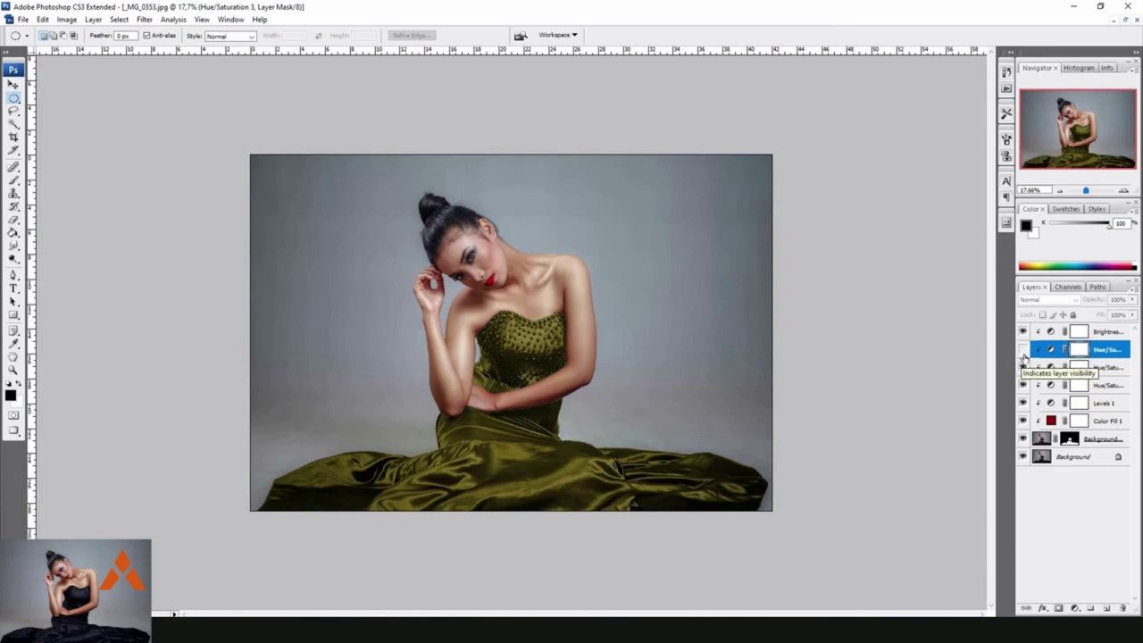
click(1023, 367)
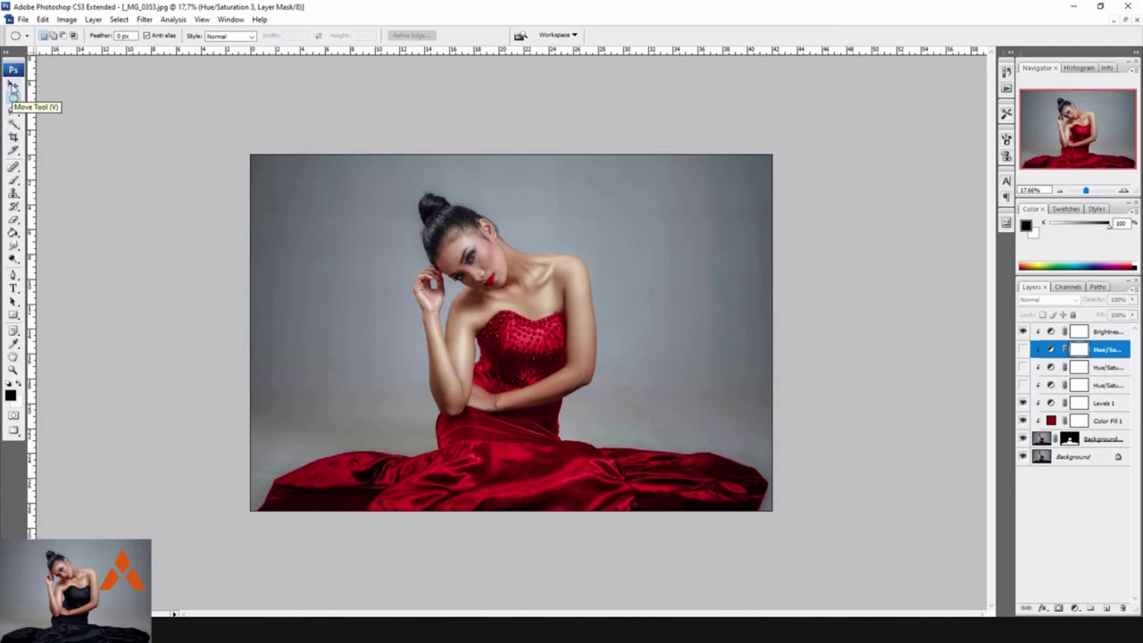
Switch to the Move tool, zoom in and out on the dress, and hide the brightness boost
click(14, 84)
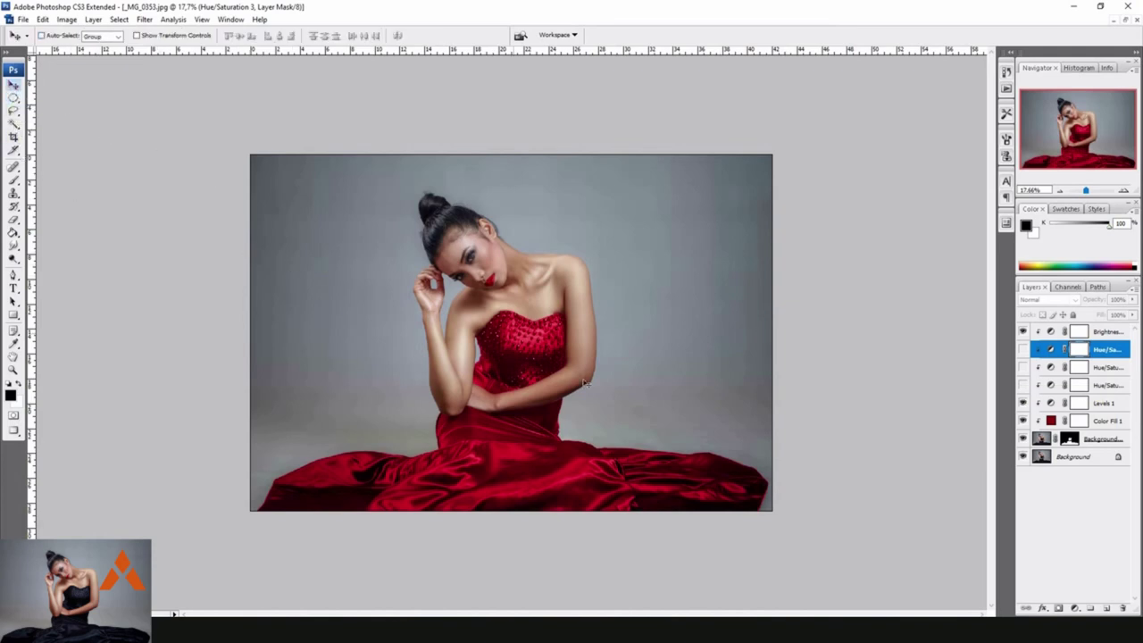
scroll(720, 451, up, 1)
scroll(720, 452, up, 1)
scroll(638, 544, up, 2)
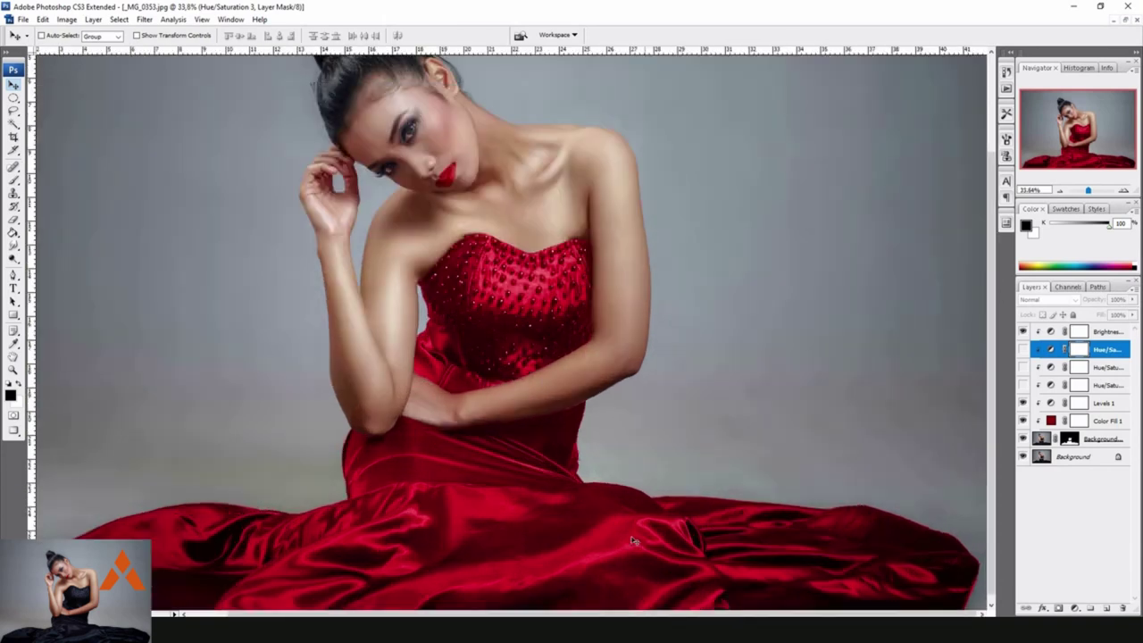
scroll(416, 411, up, 1)
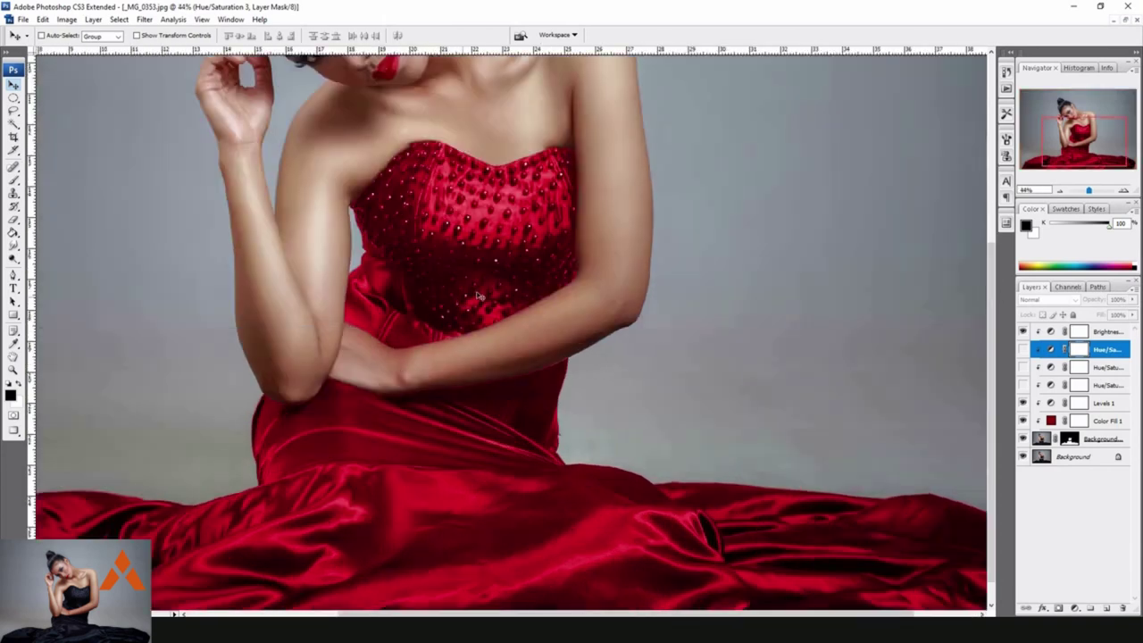
scroll(477, 297, down, 2)
scroll(464, 303, down, 1)
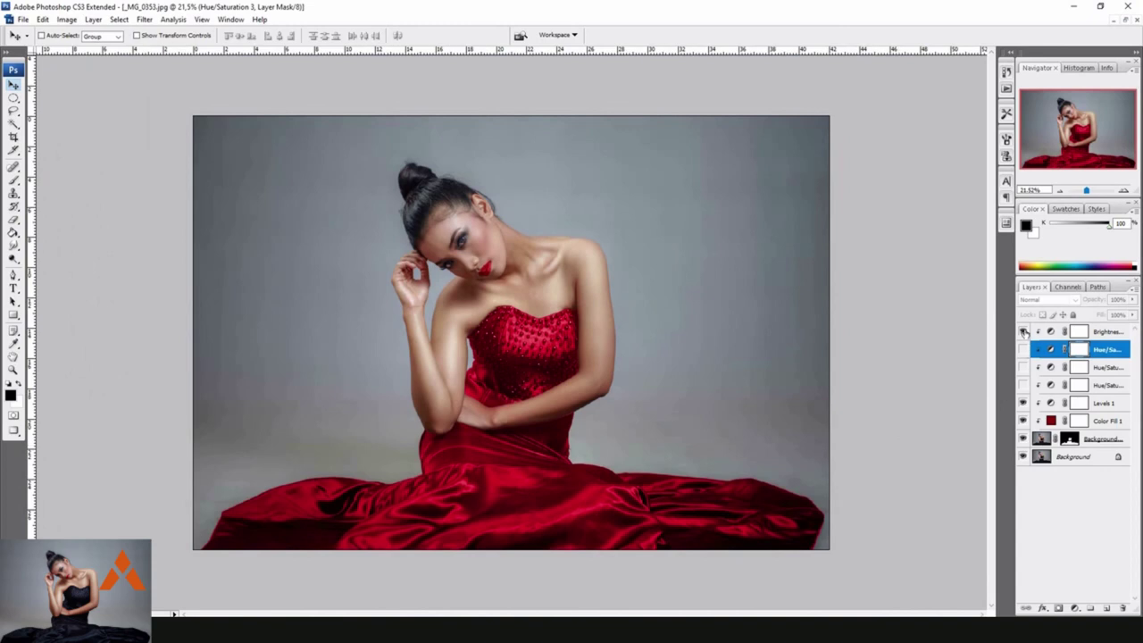
click(1024, 332)
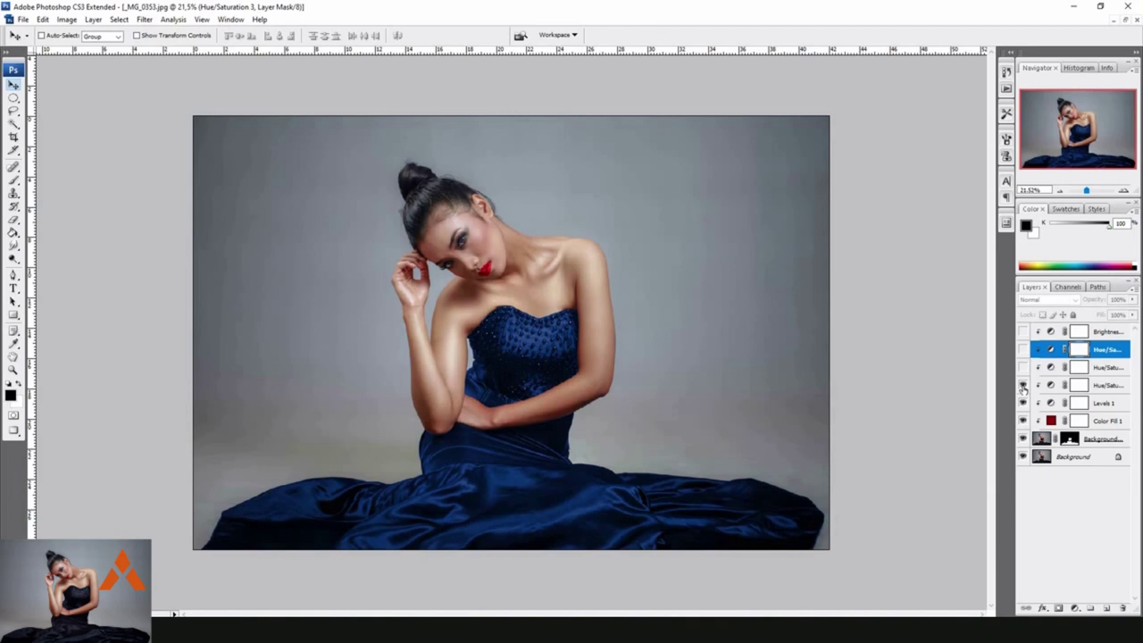
Compare the dress with brightness, hue, Levels and Color Fill layers toggled, restoring the red fill and Levels
click(1023, 331)
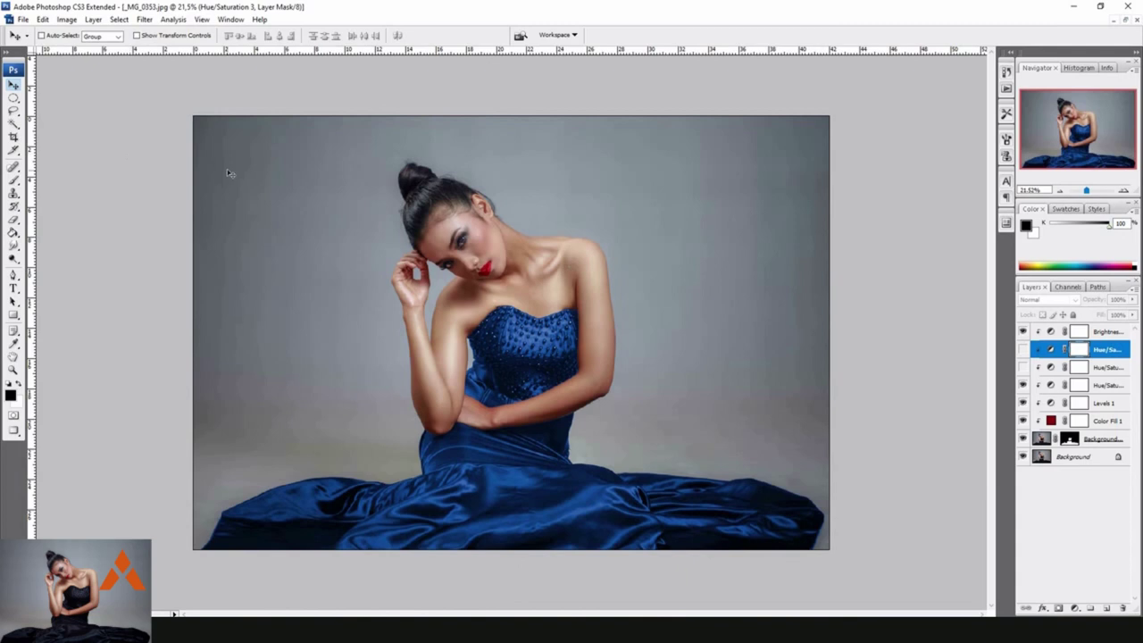
click(1023, 331)
drag(1023, 331, 1023, 421)
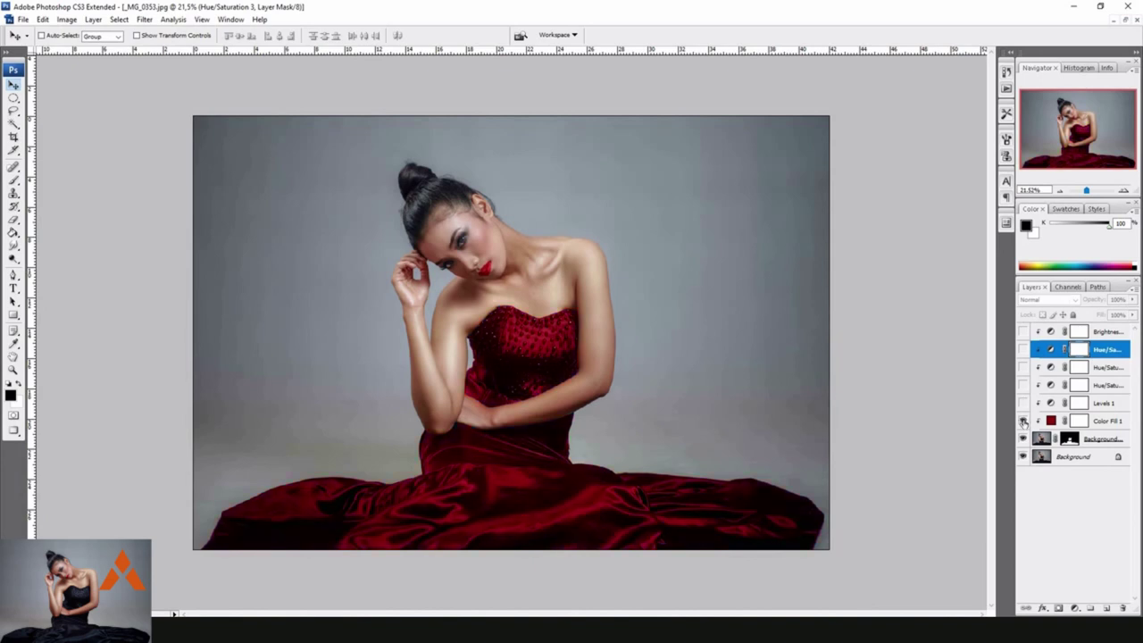
click(1023, 420)
click(1023, 421)
click(1023, 403)
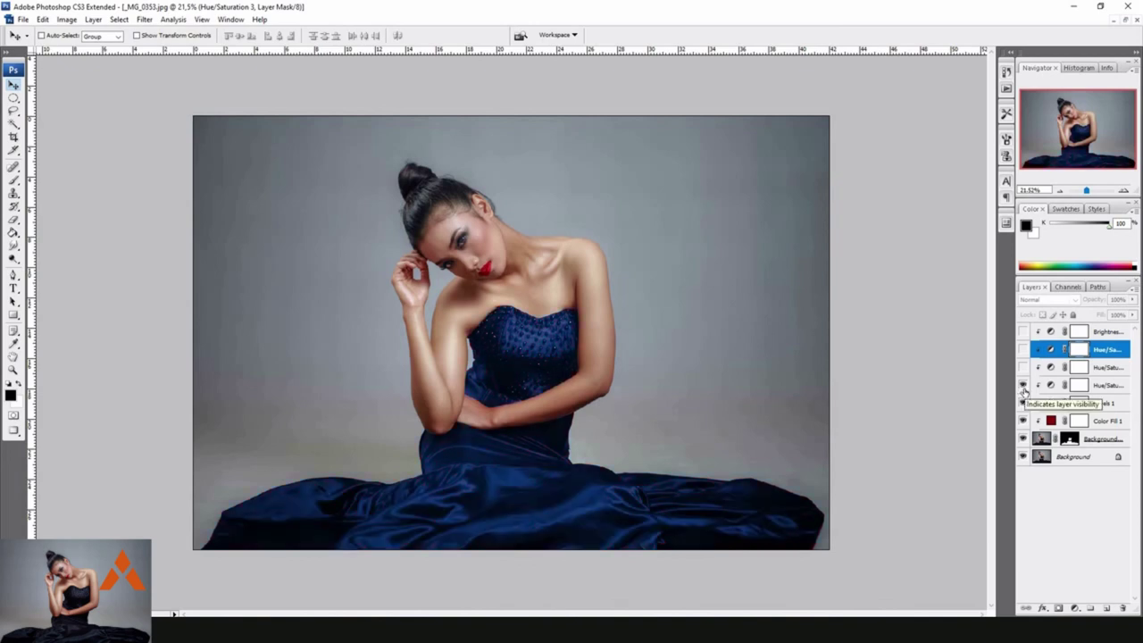
Preview the green and olive-yellow hue variants, then return the dress to red
click(1023, 387)
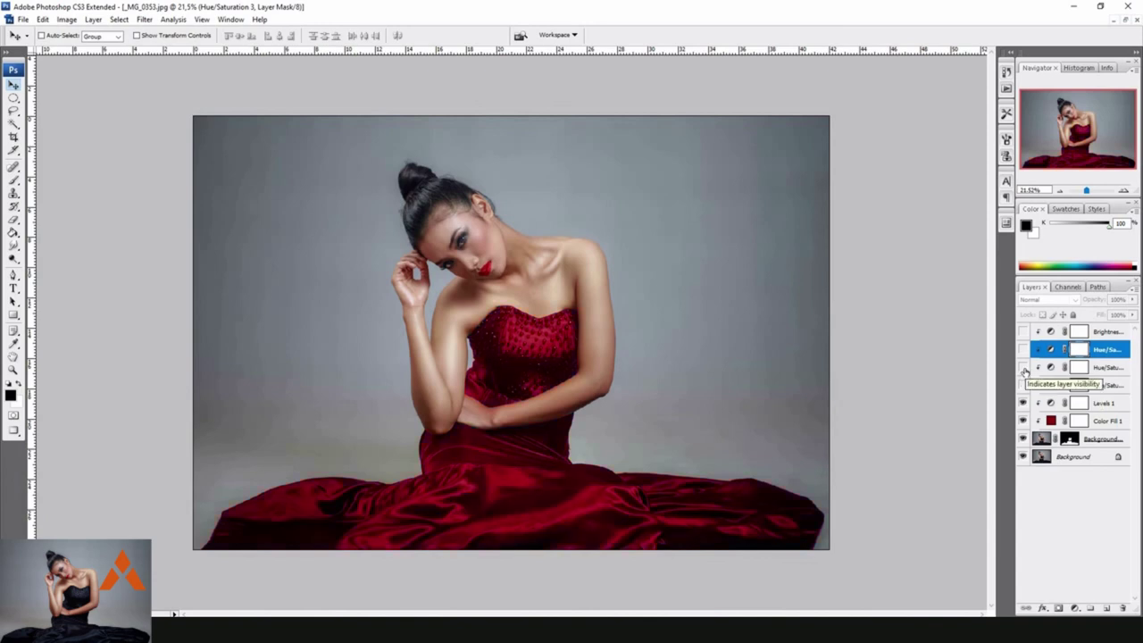
click(1023, 367)
click(1023, 367)
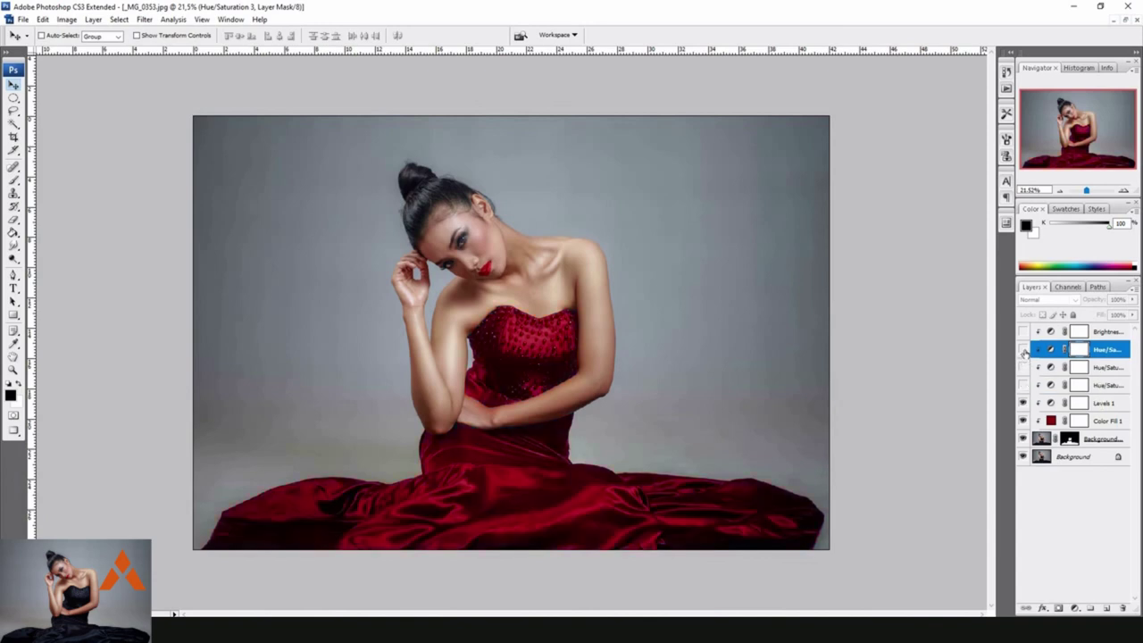
click(1023, 349)
Toggle Brightness/Contrast 1 repeatedly to compare, leaving it hidden
click(1023, 331)
click(1023, 331)
click(1023, 331)
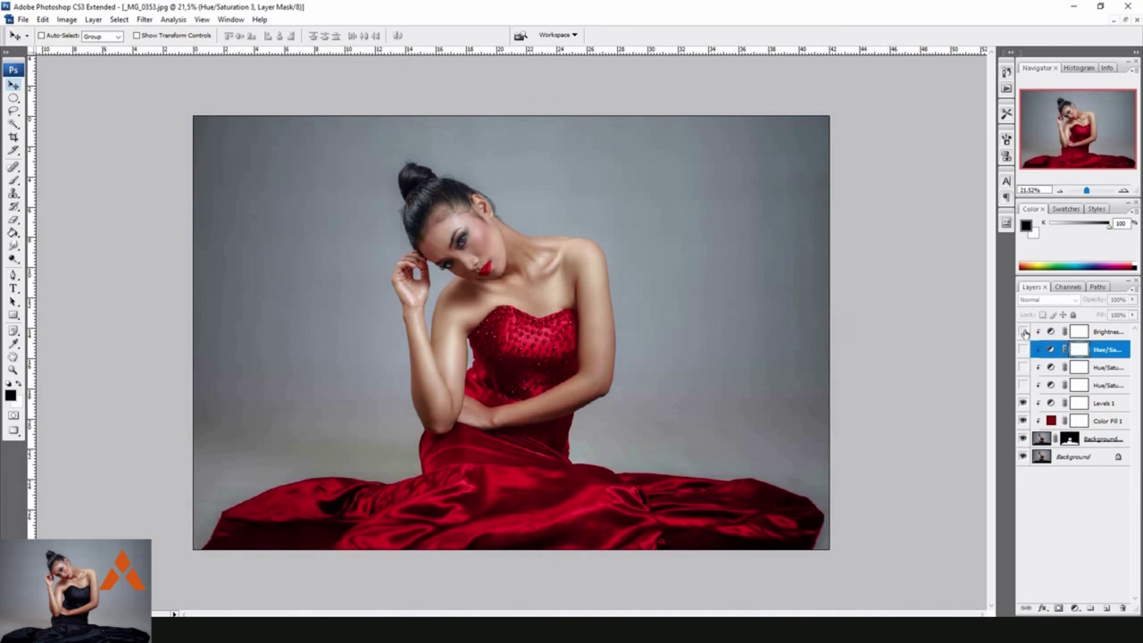
click(1024, 332)
click(1023, 331)
click(1023, 331)
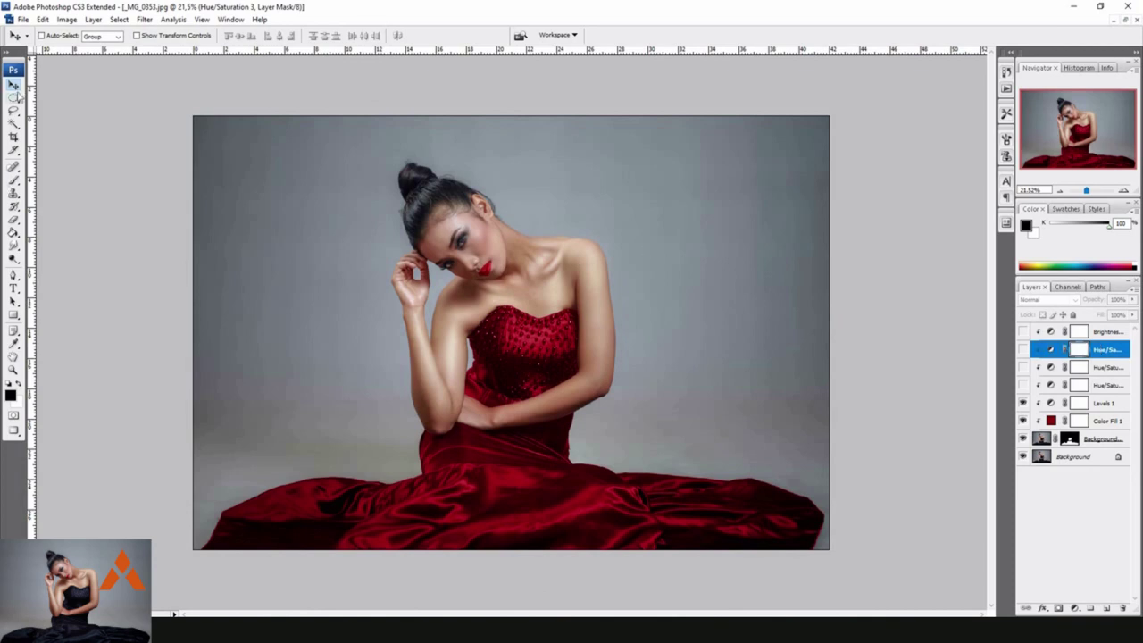
scroll(554, 207, up, 1)
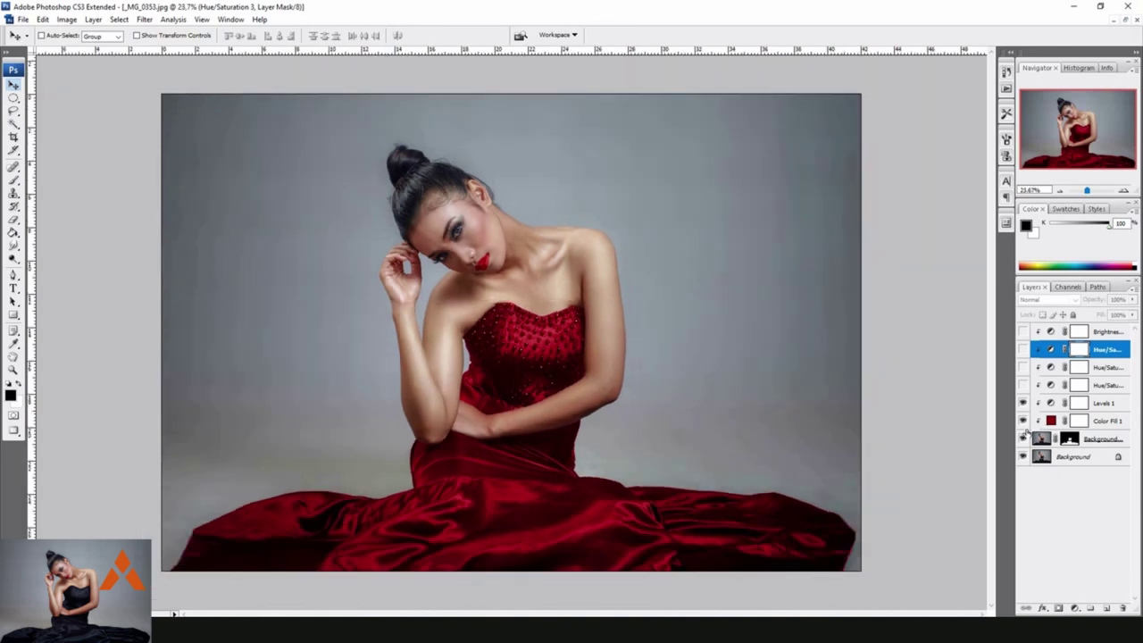
Hide the colour fill and masked copy, then create a layer group named 'dress'
click(1022, 421)
click(1023, 438)
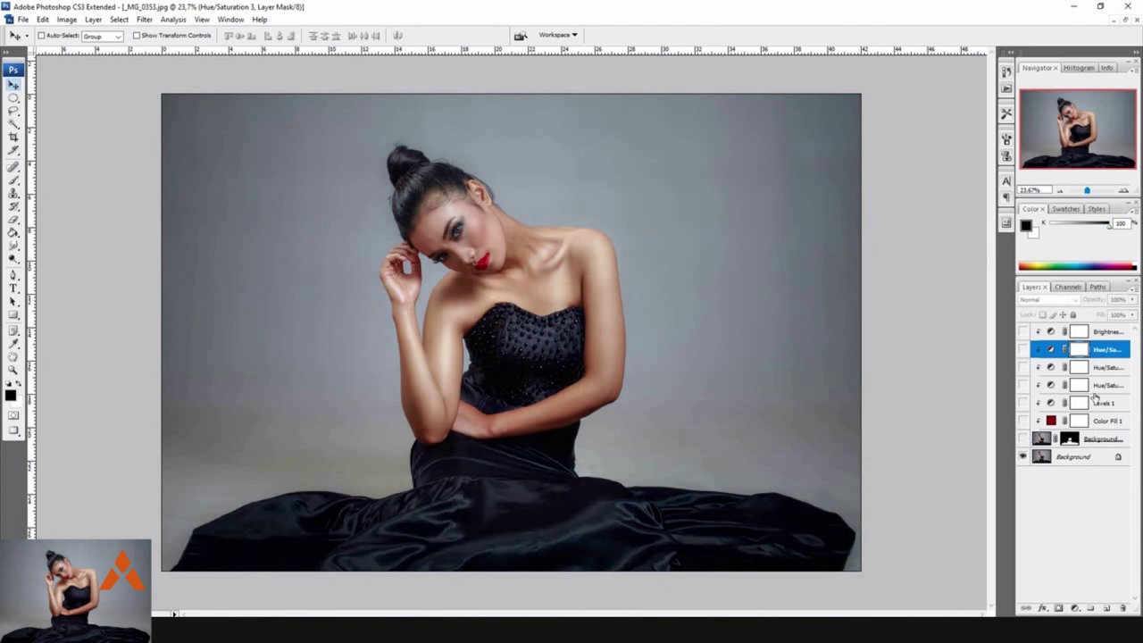
click(1105, 336)
click(1089, 608)
double_click(1068, 330)
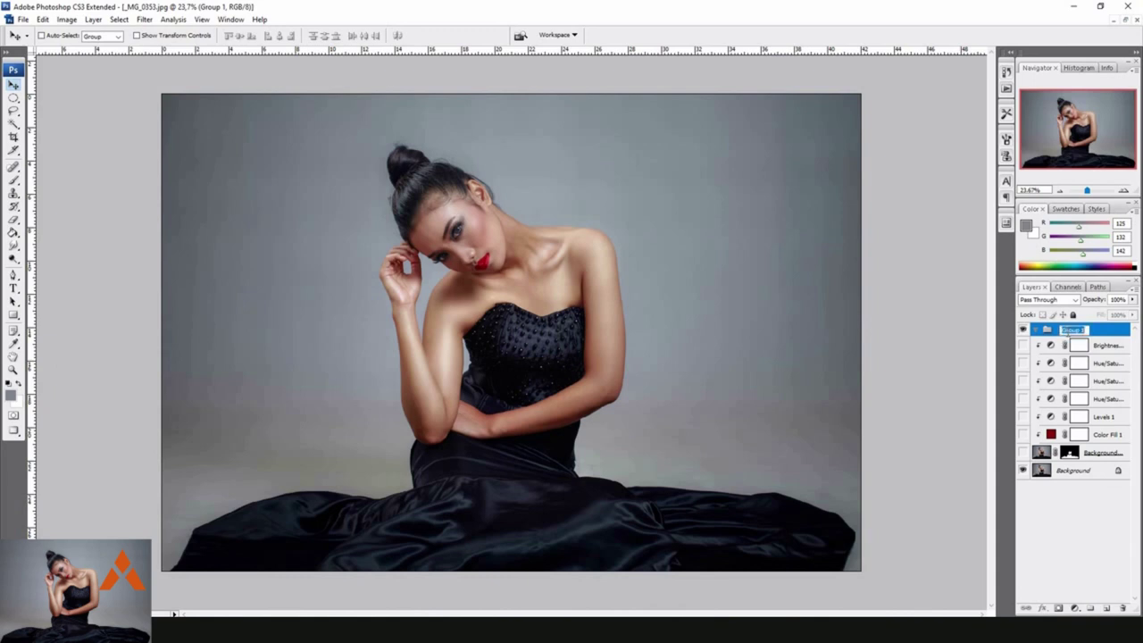
text(dress)
click(1023, 345)
Show the hue, Levels and fill layers again so the dress appears green
click(1023, 381)
click(1023, 416)
click(1024, 398)
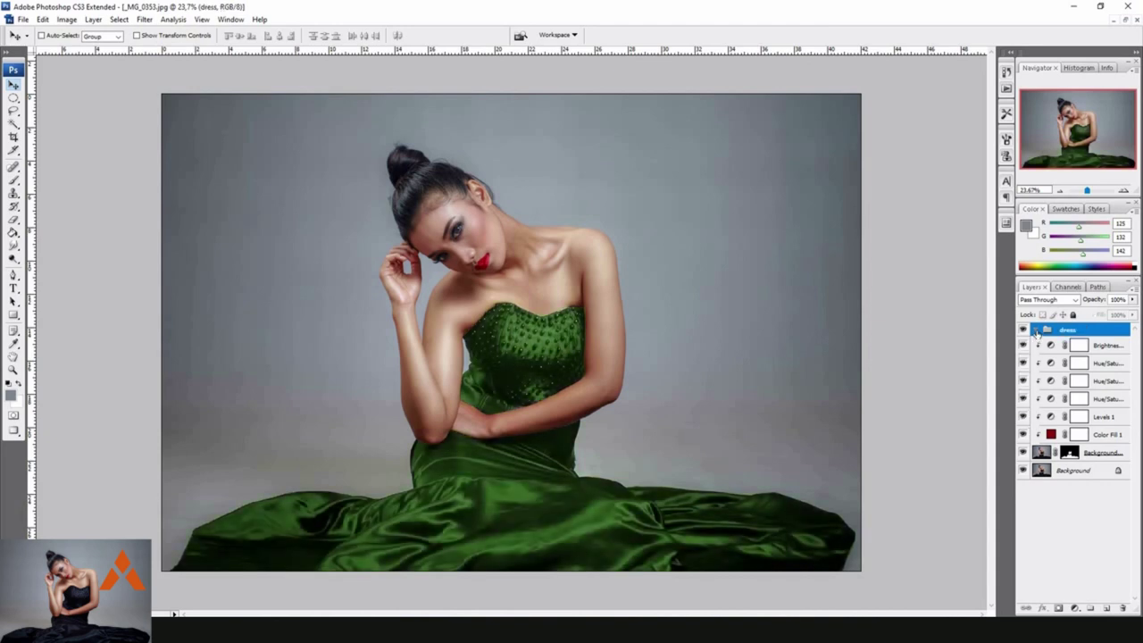
click(1103, 347)
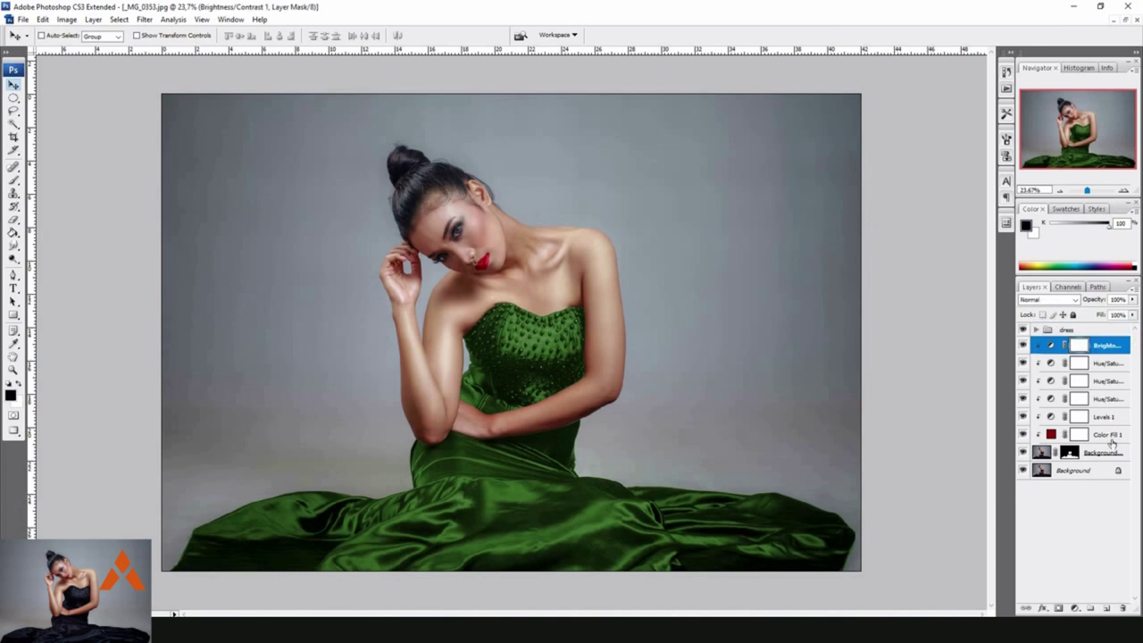
Move Brightness/Contrast 1 through Background copy into the 'dress' group
shift+click(1114, 451)
drag(1114, 451, 1070, 332)
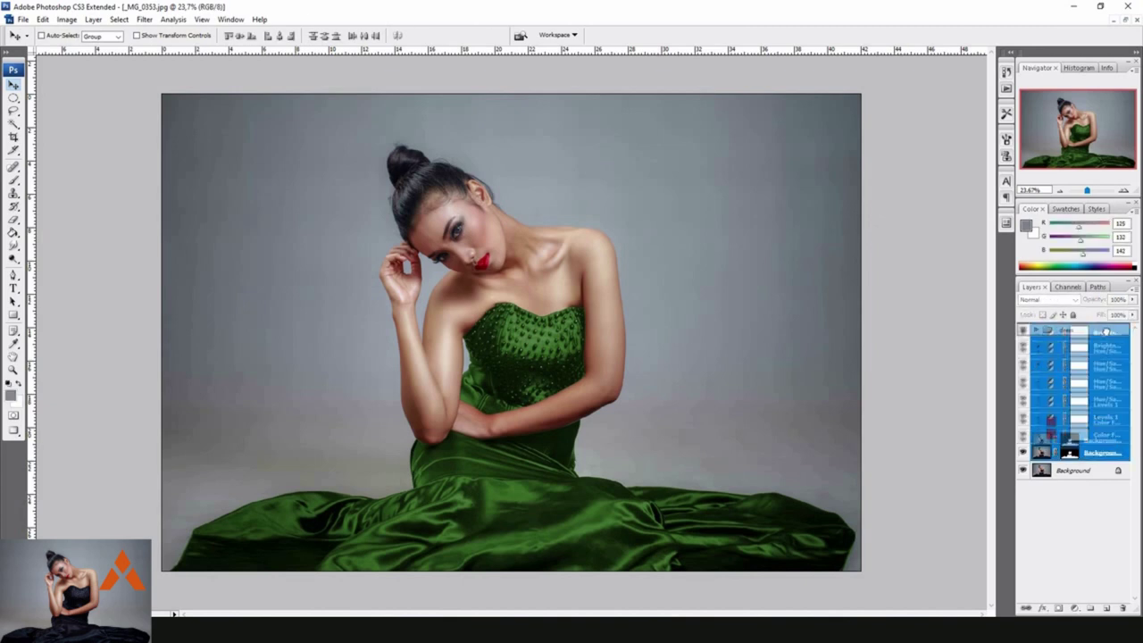
click(1036, 330)
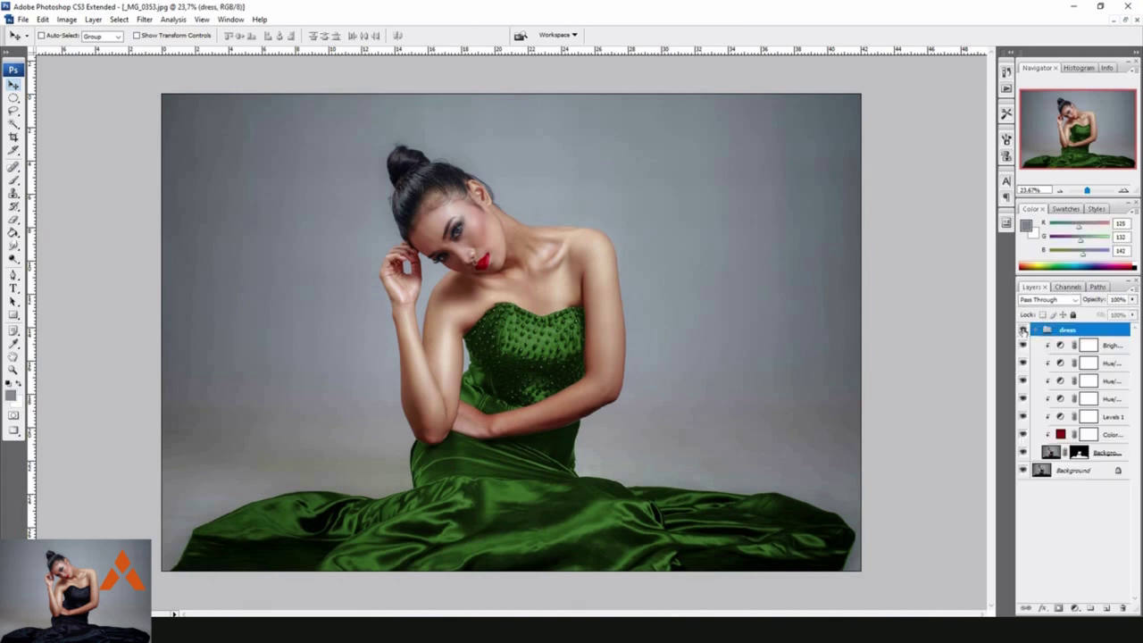
click(1034, 330)
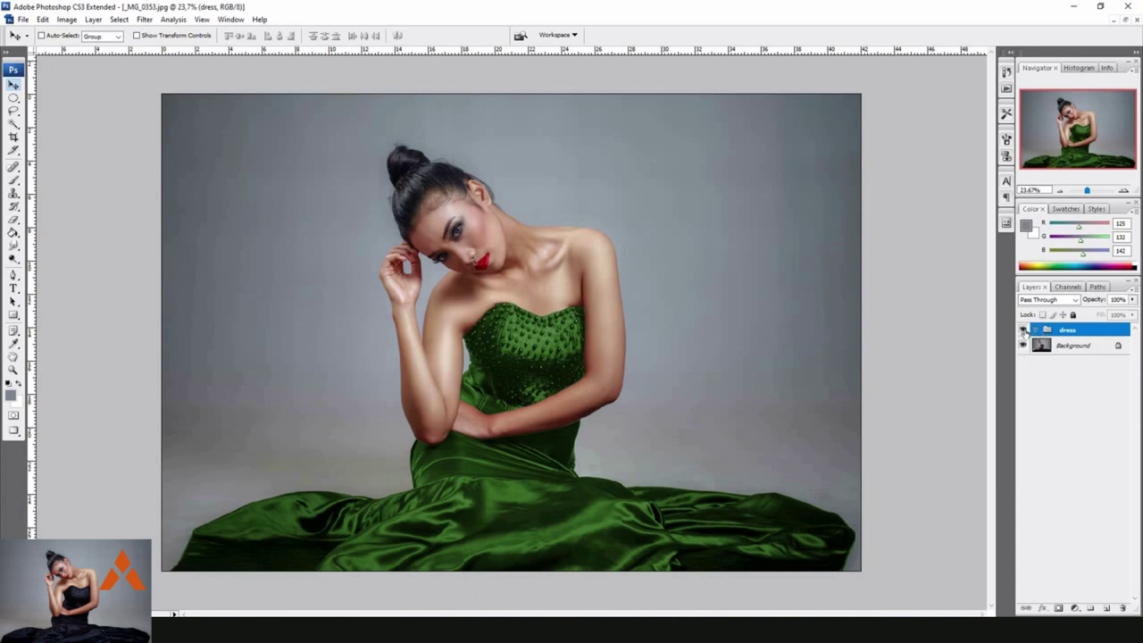
Toggle the dress group and its brightness layer to compare, leaving brightness hidden
click(1023, 330)
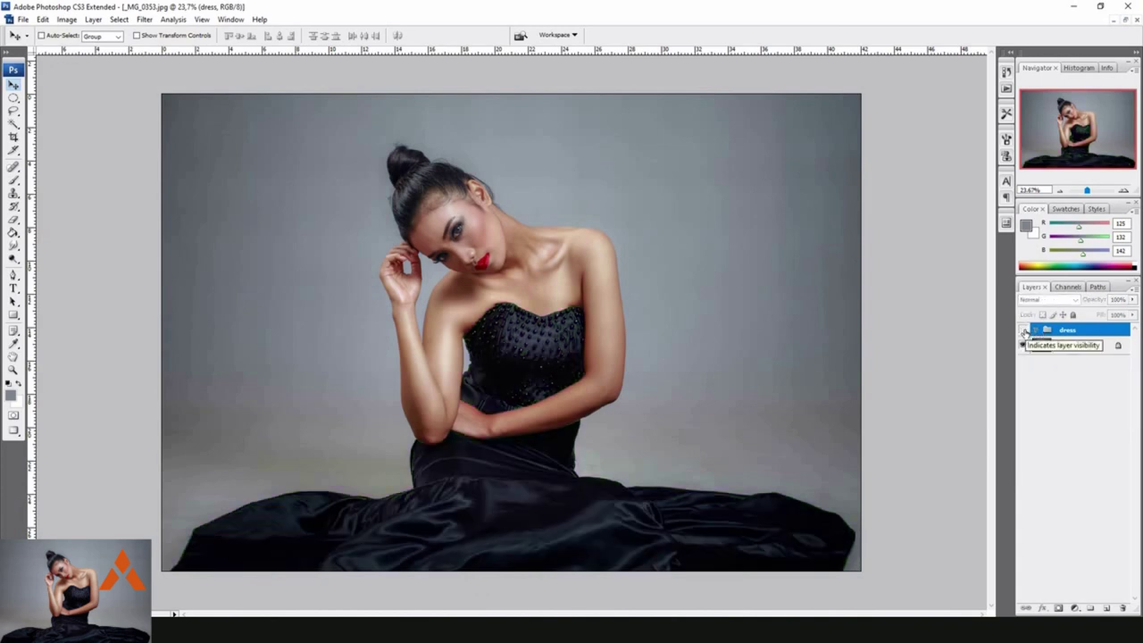
click(1023, 331)
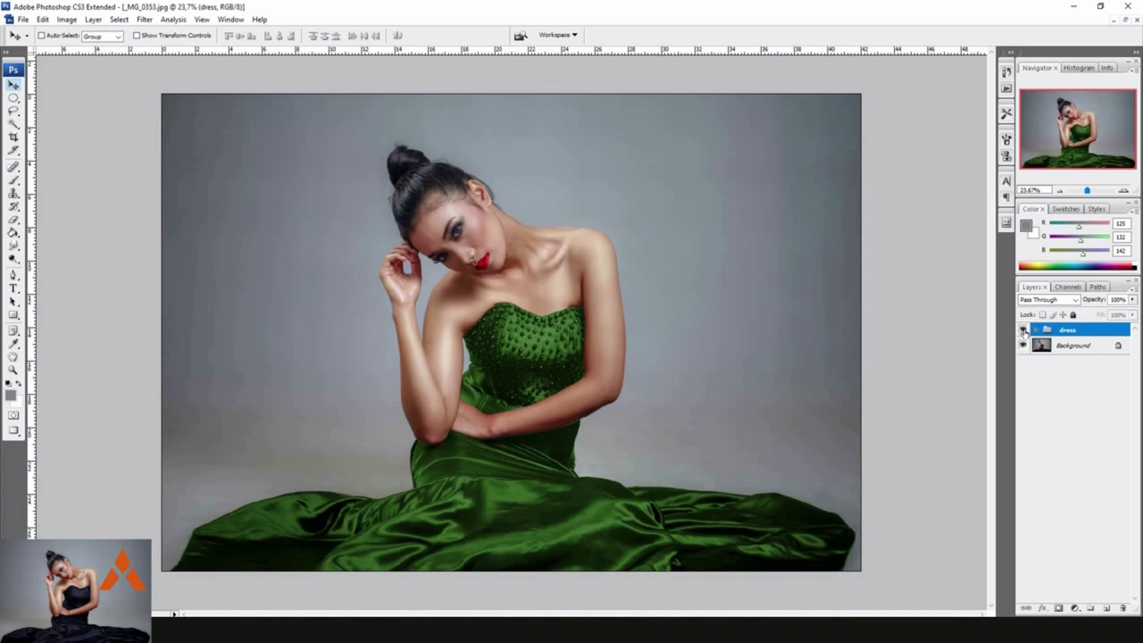
click(1035, 331)
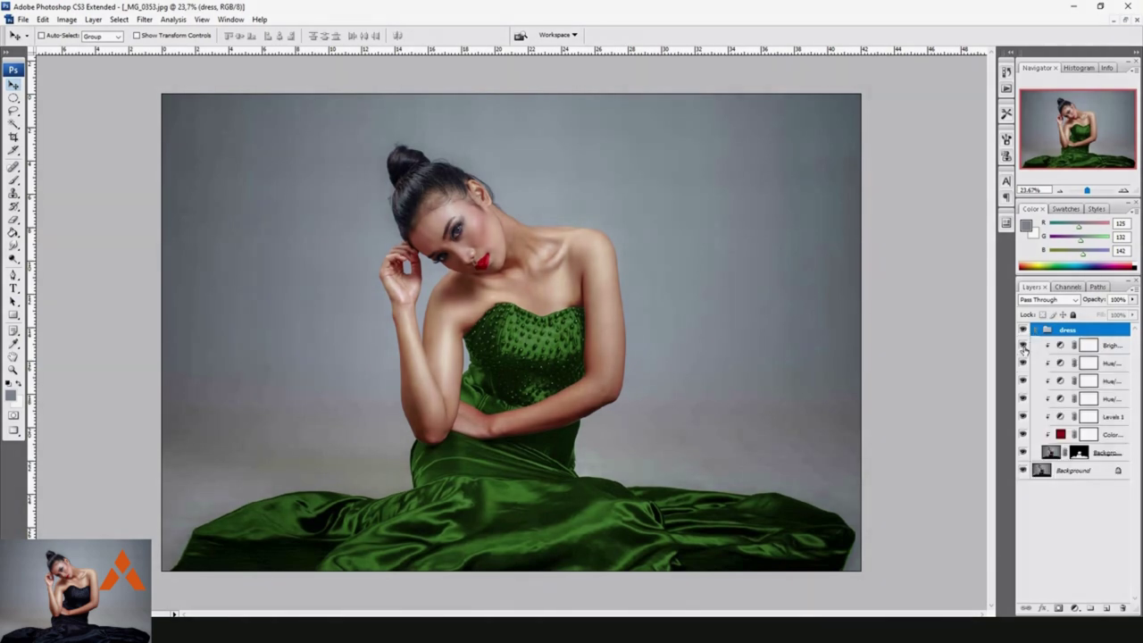
click(1023, 346)
click(1023, 346)
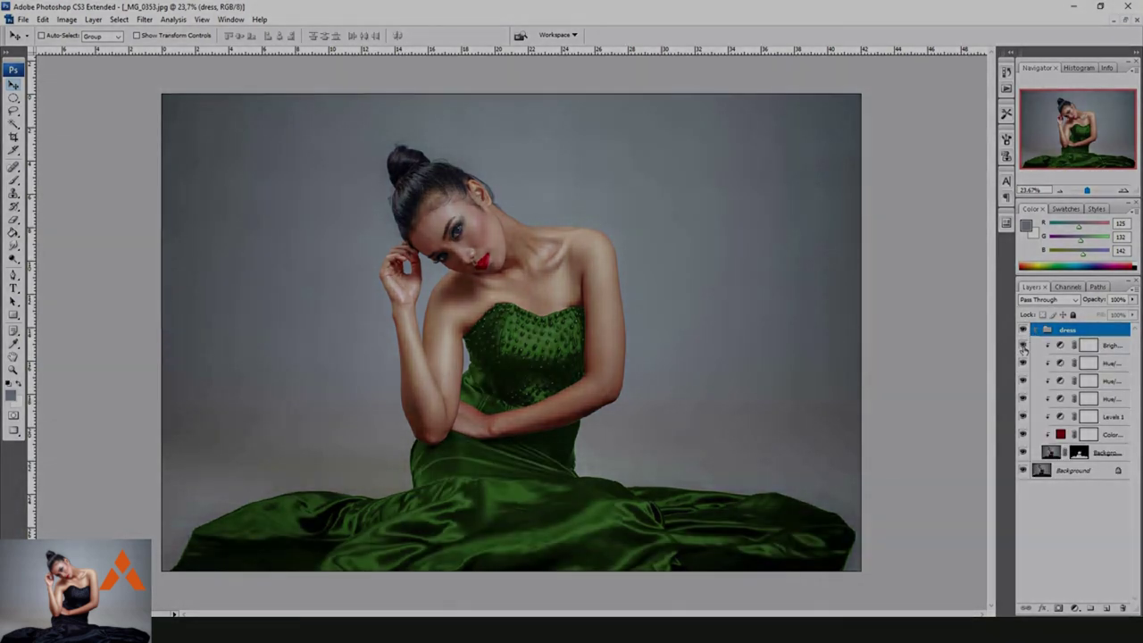
click(1023, 346)
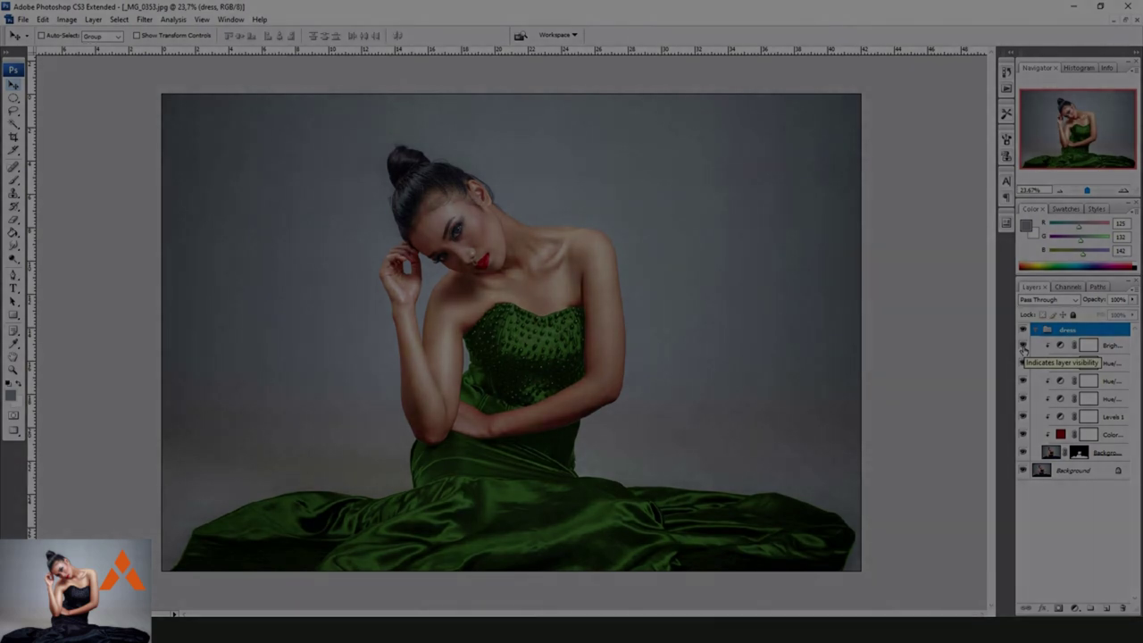